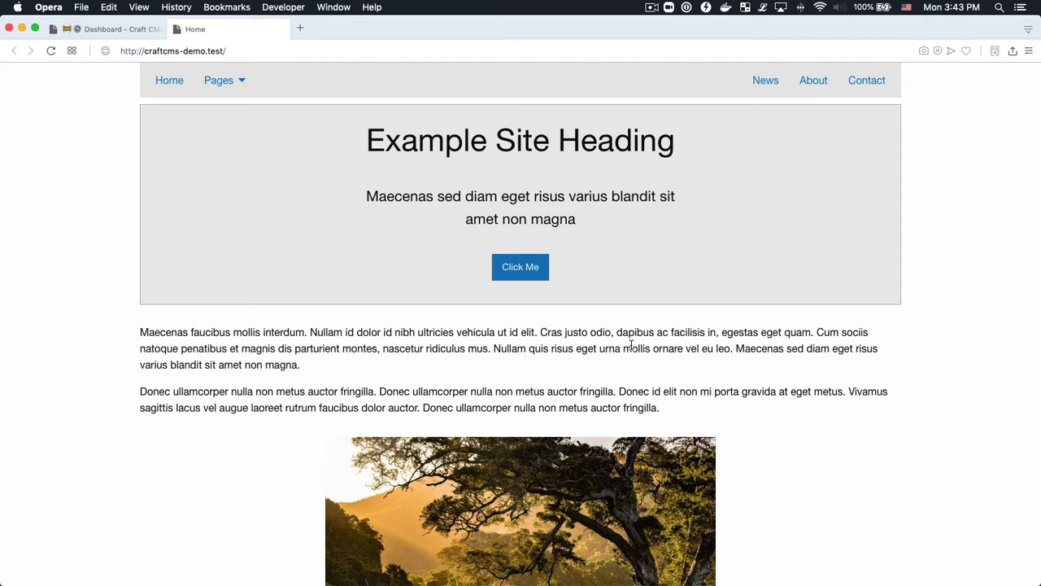
Inspect the HTML markup of the centered tree image on the site's home page
scroll(631, 345, "down", 1)
scroll(631, 345, "up", 1)
scroll(631, 345, "down", 5)
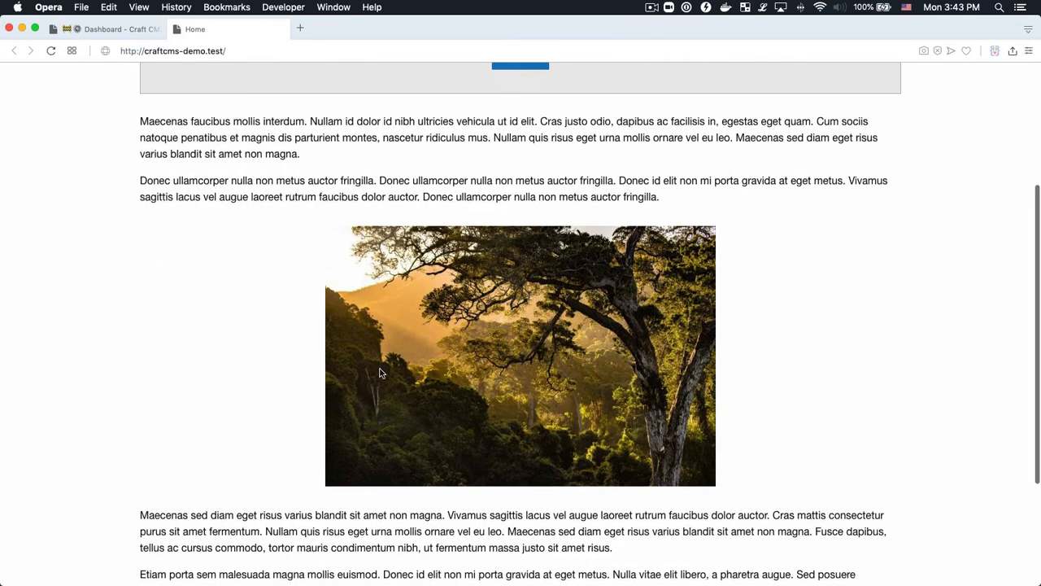
right_click(475, 356)
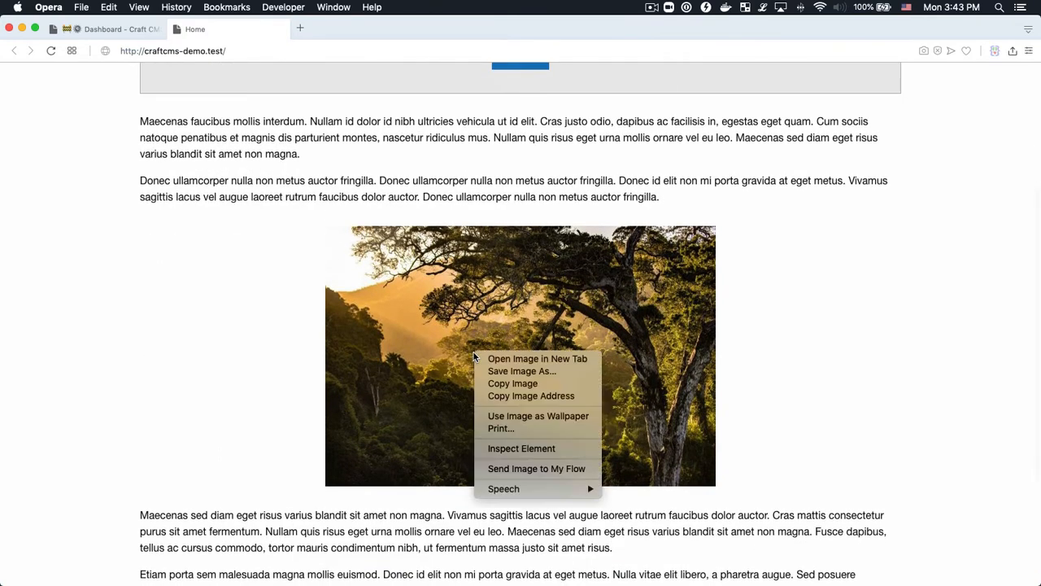
left_click(542, 449)
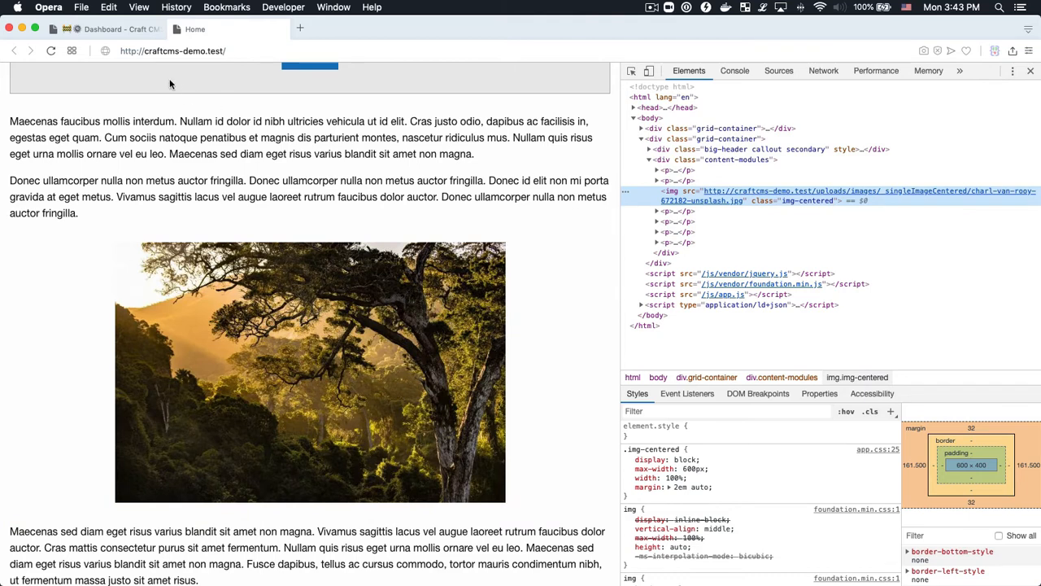
Review the editable fields of the image asset in the Home entry's Image block, closing its details without saving
left_click(111, 30)
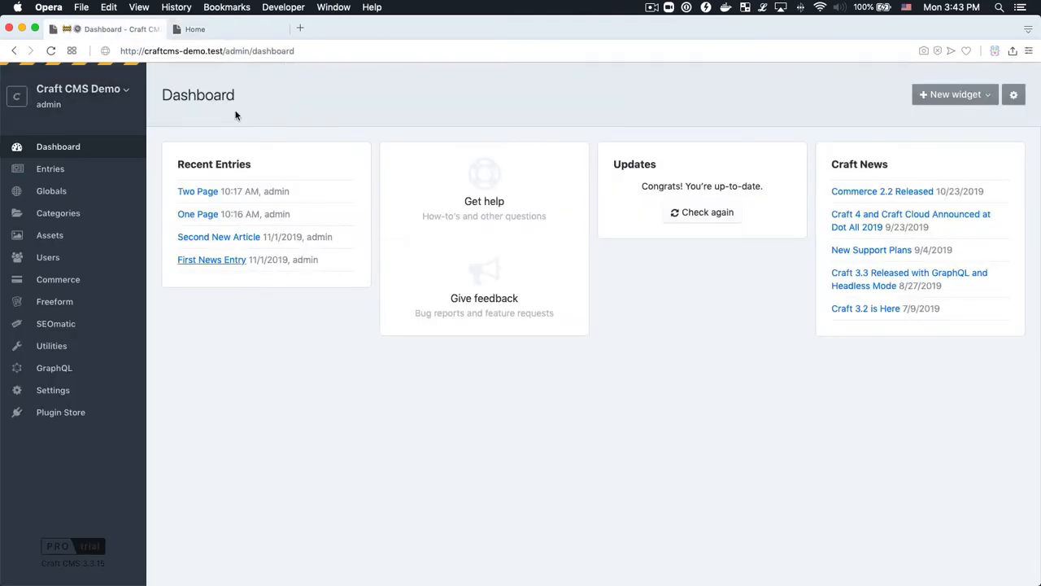
left_click(220, 31)
left_click(118, 32)
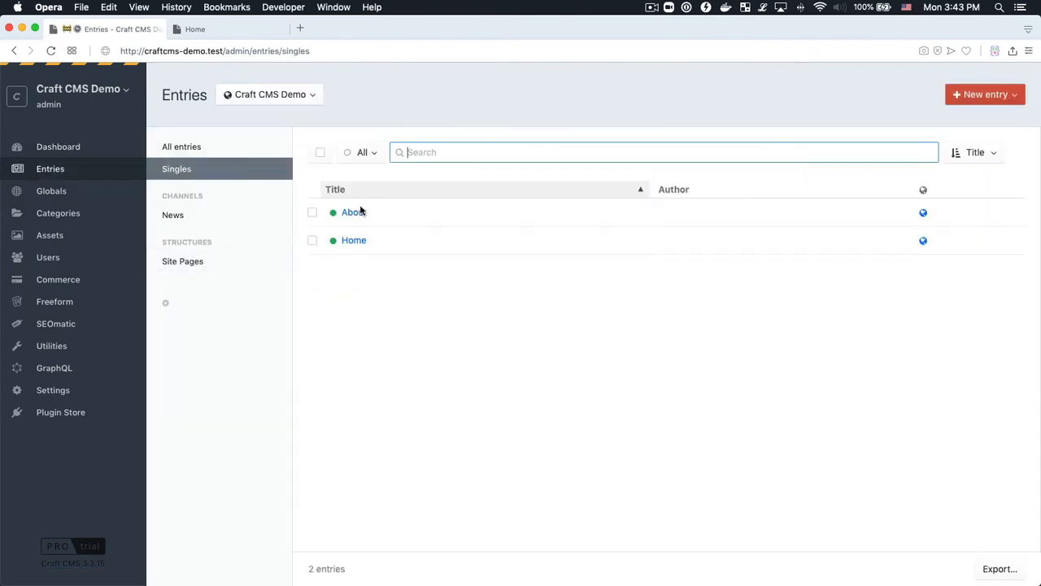
left_click(352, 239)
scroll(427, 370, "down", 5)
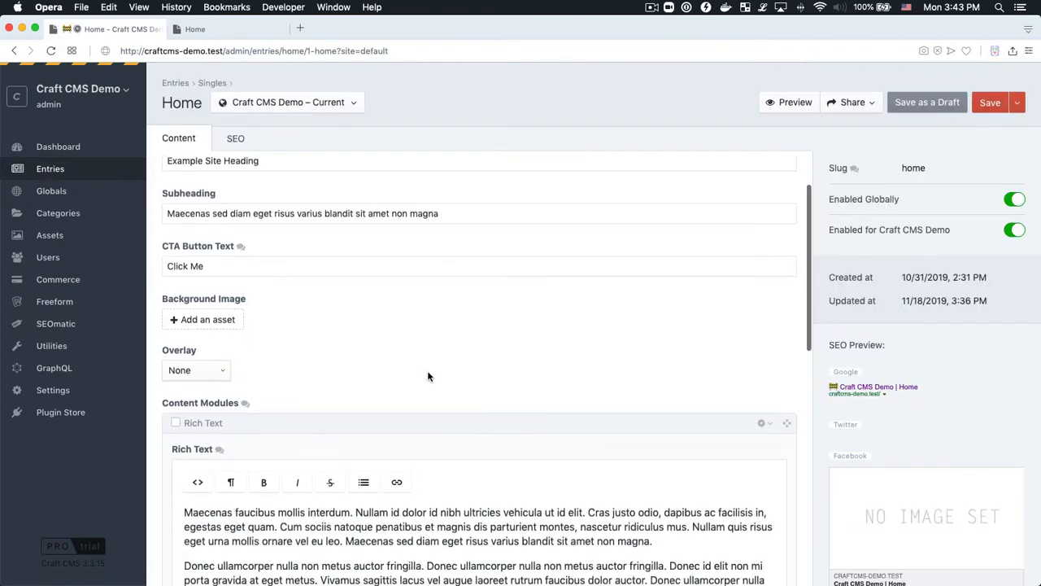
scroll(427, 370, "down", 5)
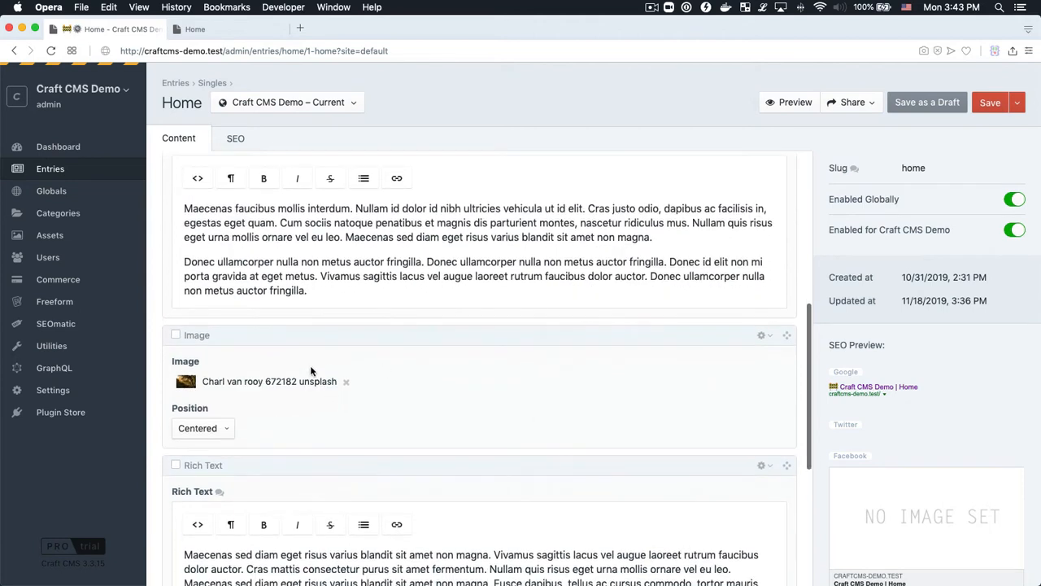
left_click(301, 382)
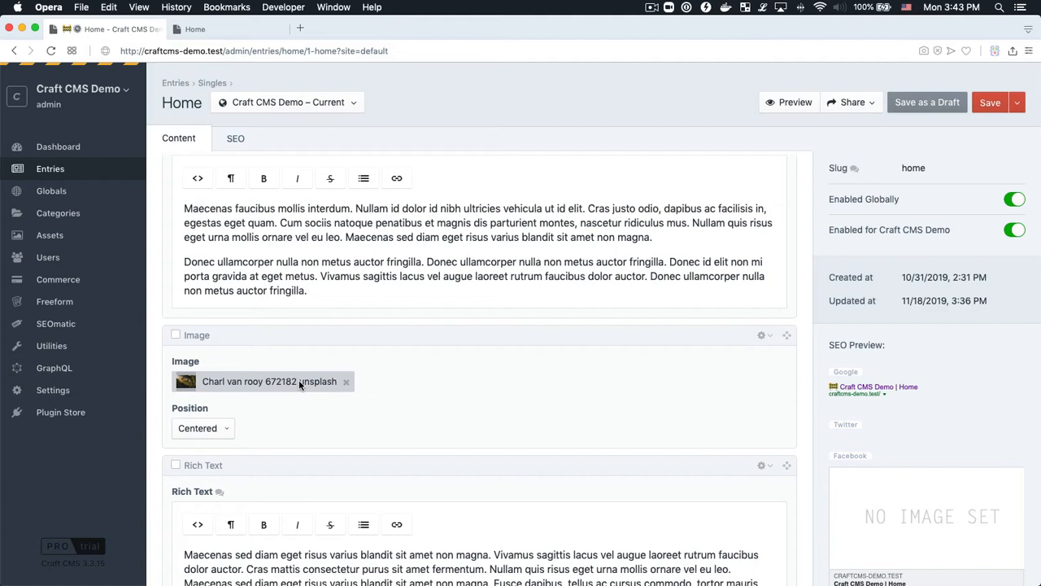
double_click(299, 380)
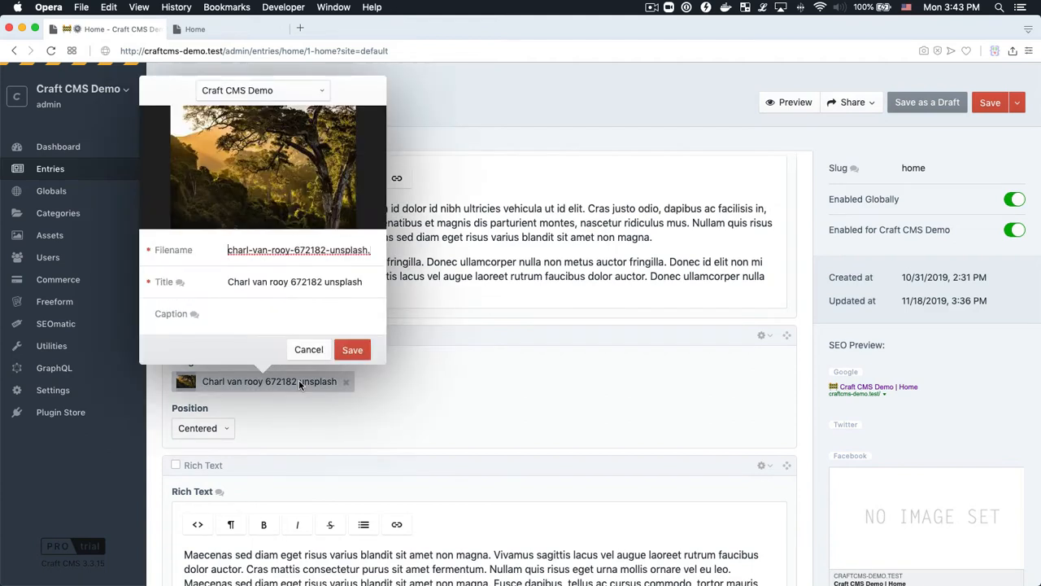
left_click(248, 312)
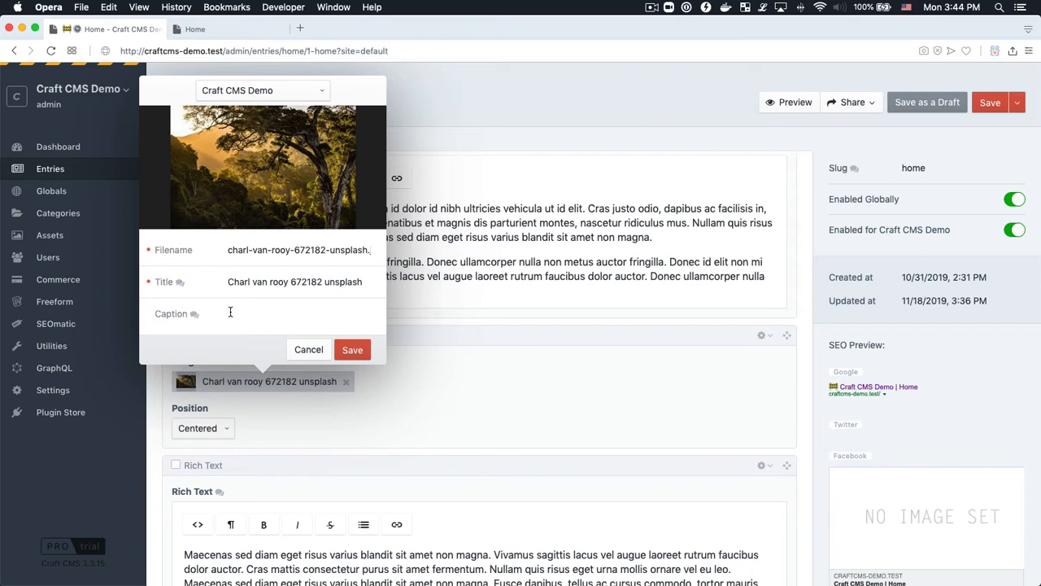
left_click(309, 349)
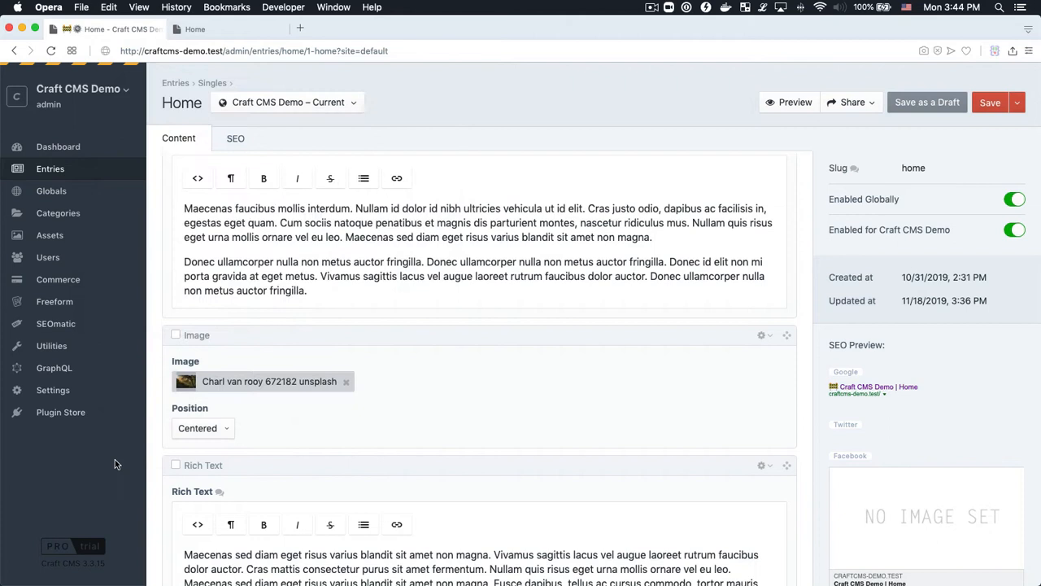
Examine the field layout of the Images asset volume in the settings
left_click(74, 385)
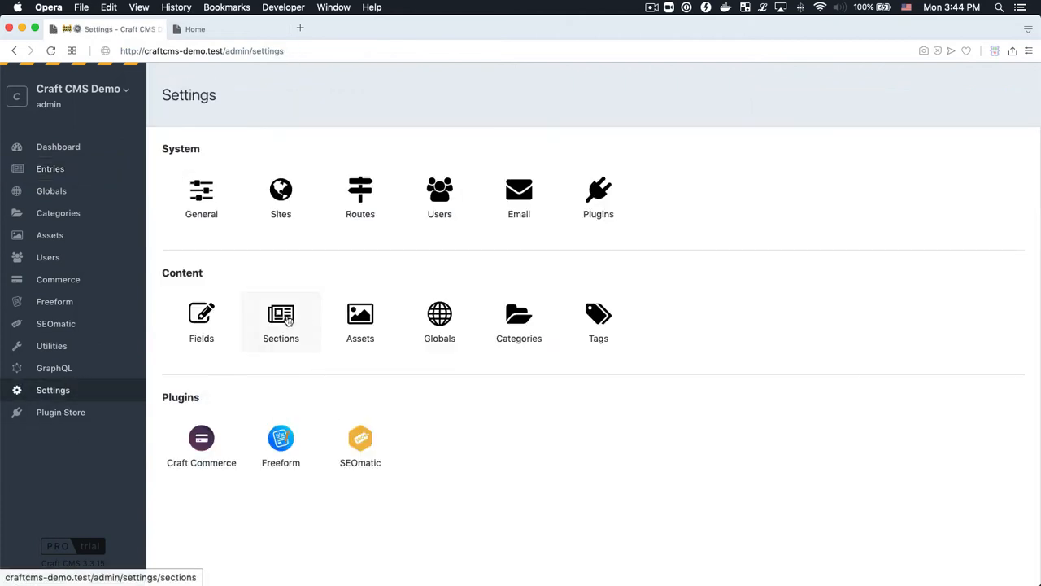
left_click(358, 318)
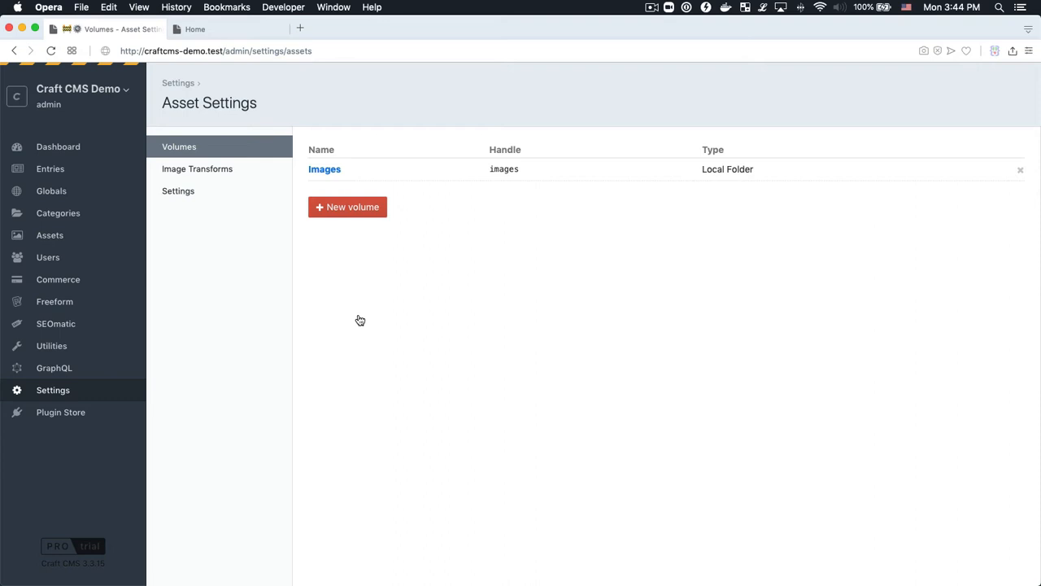
left_click(316, 173)
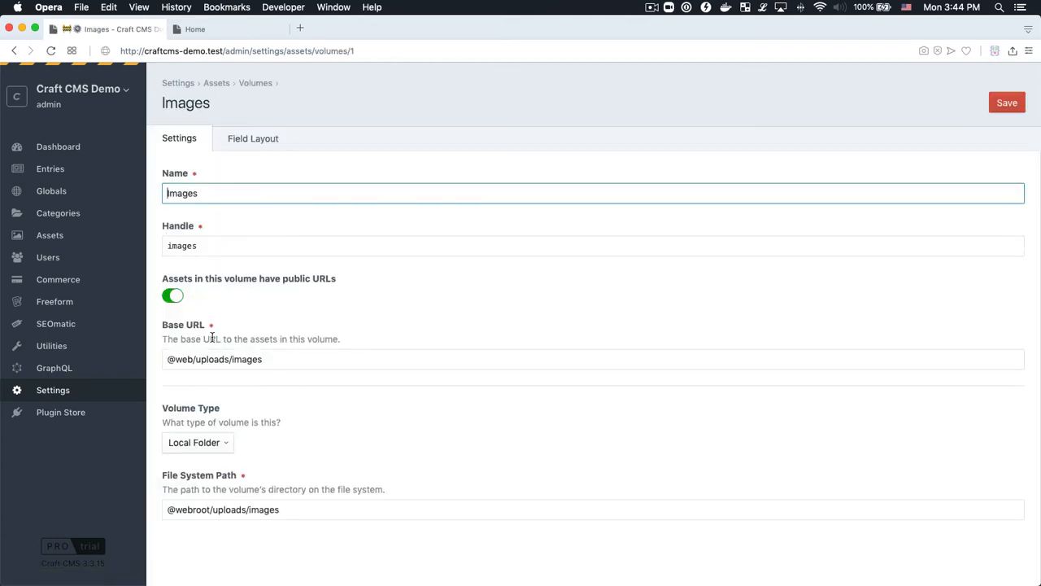
left_click(253, 138)
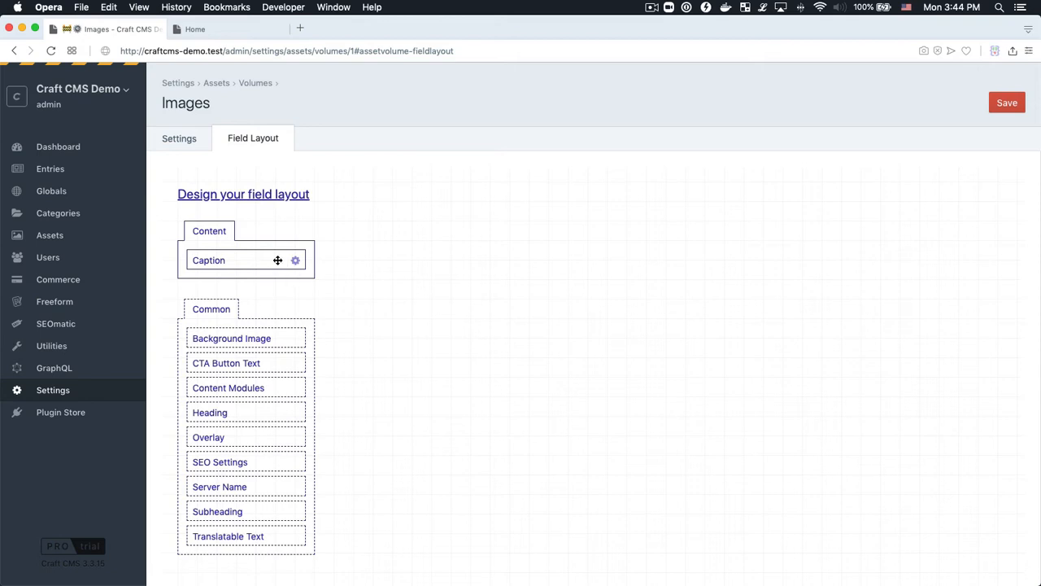
left_click_drag(275, 261, 275, 262)
Start a new field in the Common group named "Alt Text" with the handle altText
left_click(79, 390)
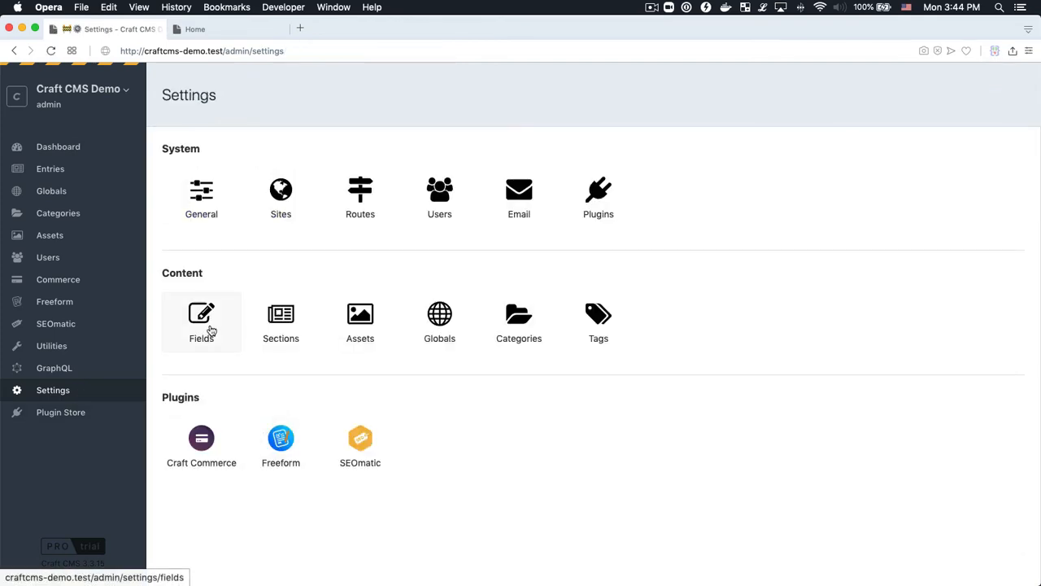
left_click(205, 330)
left_click(995, 102)
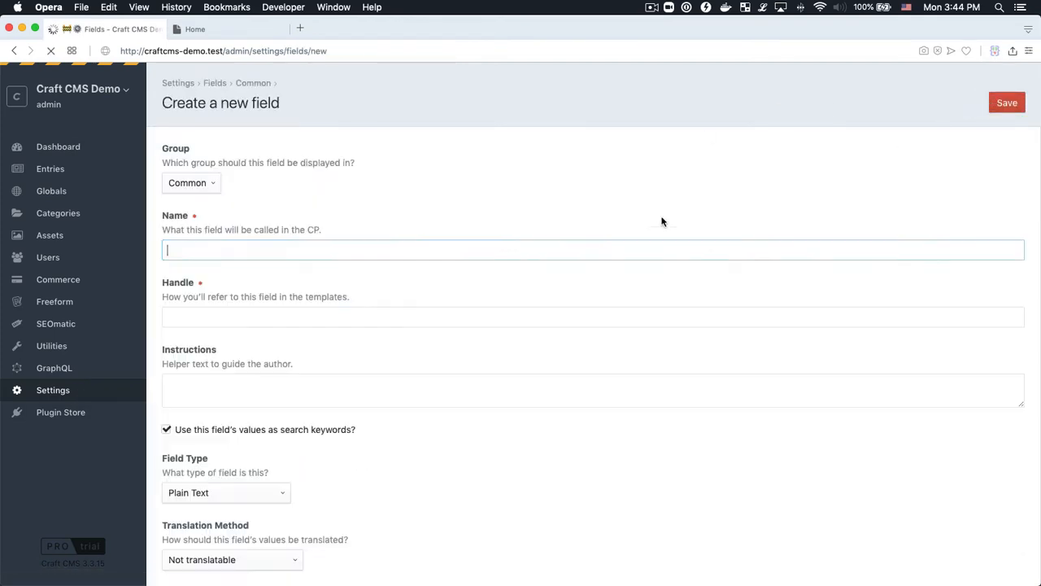
type("Alt Text")
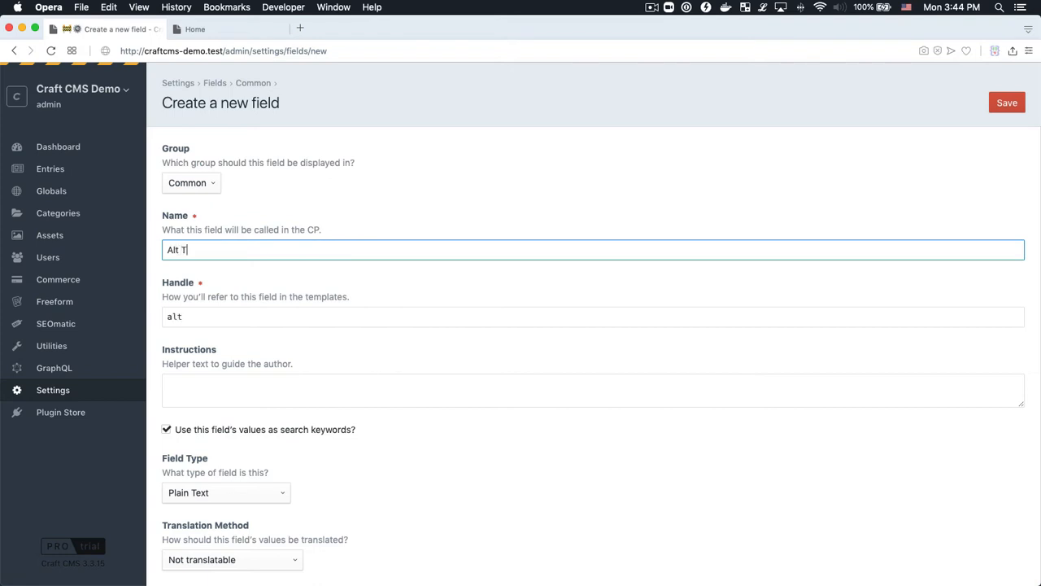
left_click(213, 311)
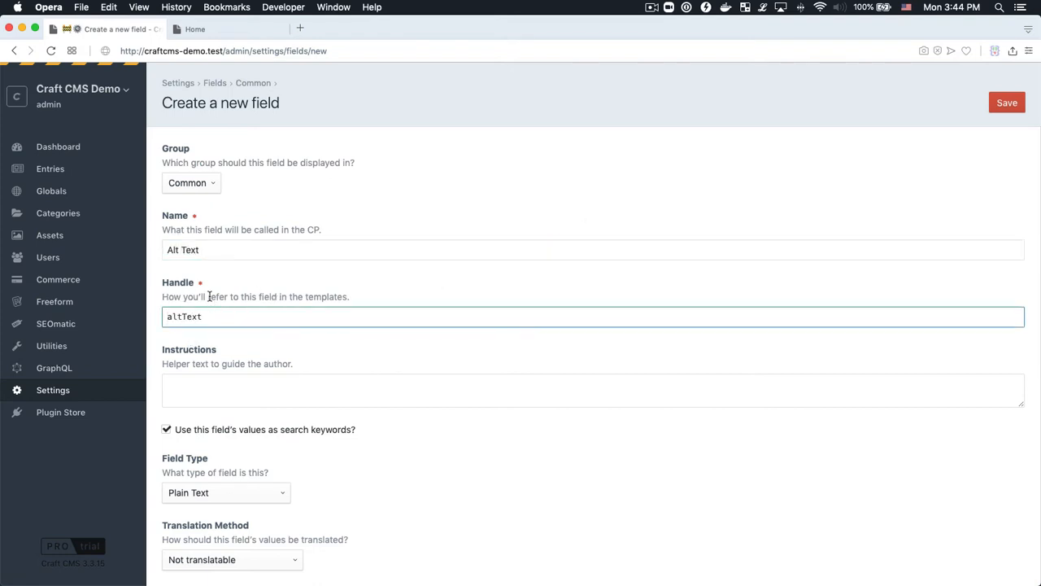
left_click_drag(209, 297, 327, 297)
left_click(238, 318)
left_click_drag(211, 319, 123, 316)
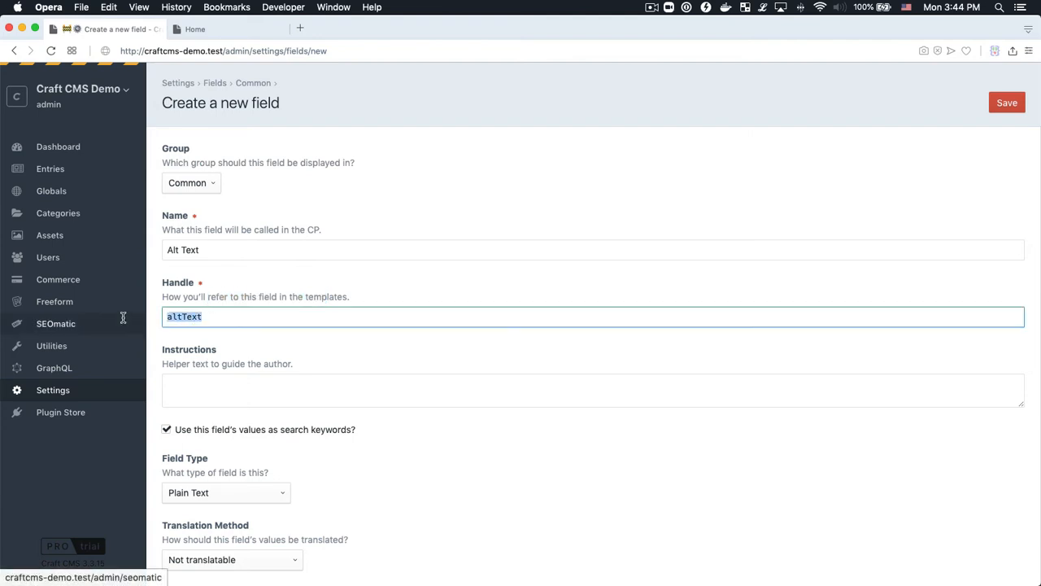
left_click(213, 249)
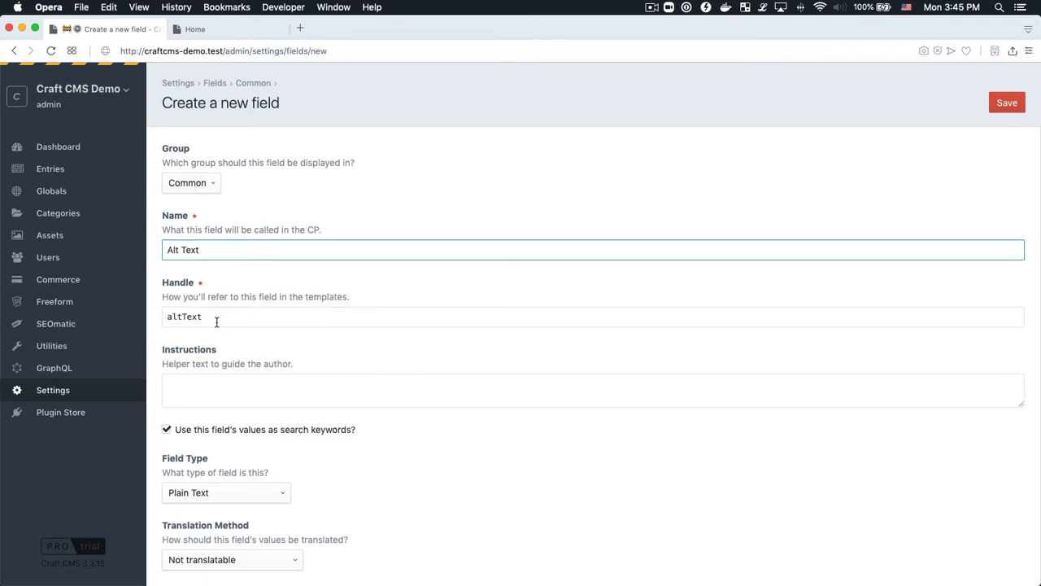
left_click_drag(213, 319, 143, 316)
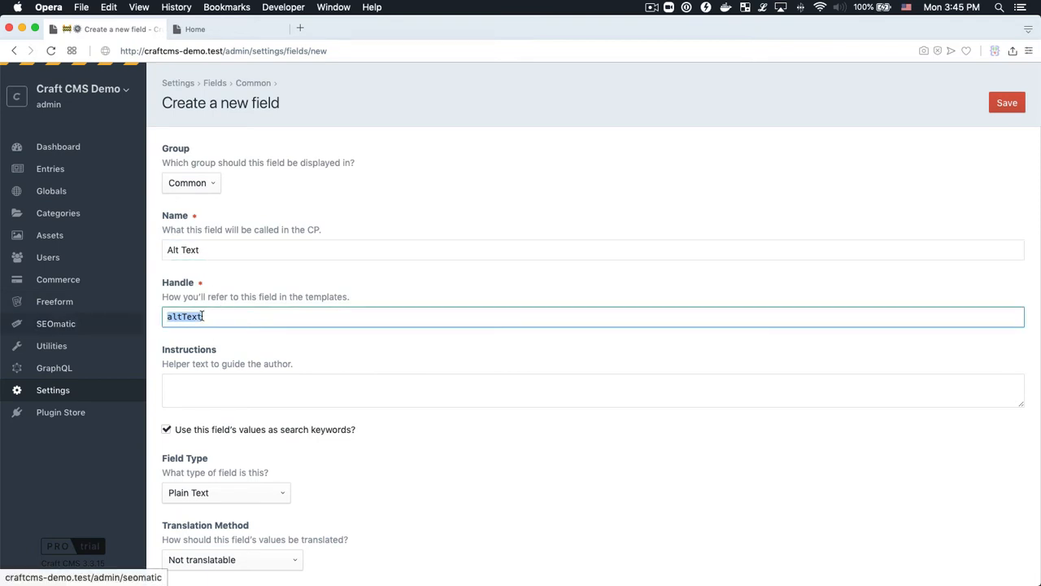
Keep the new field as Plain Text and Not translatable, and save it
scroll(305, 348, "down", 3)
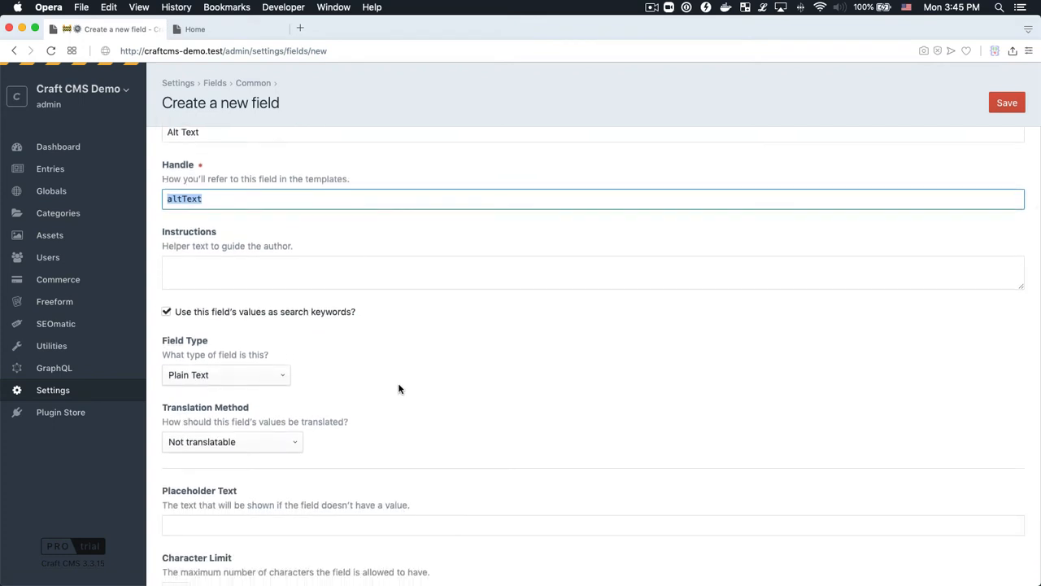
scroll(390, 386, "down", 2)
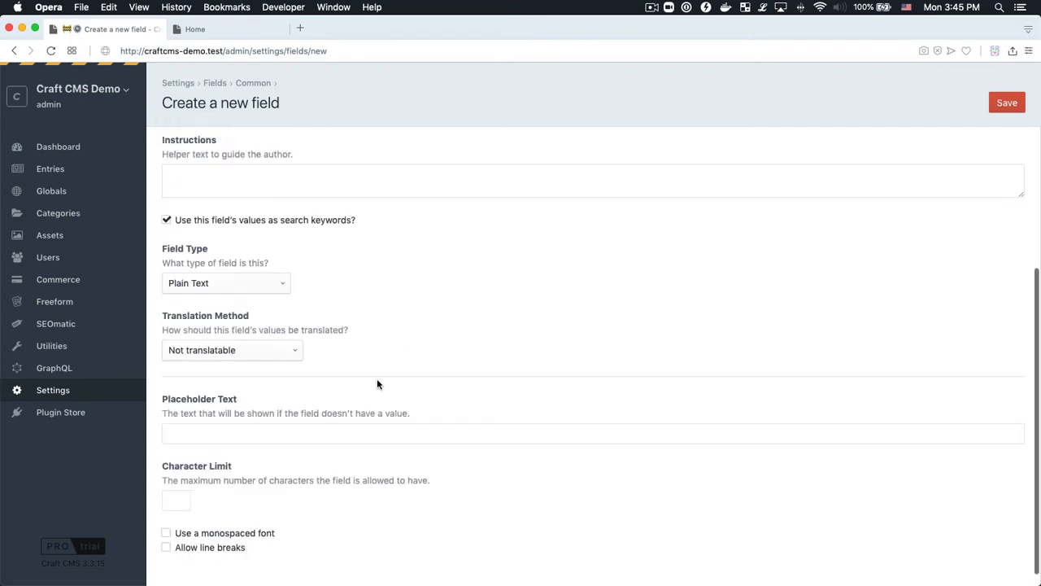
left_click(260, 358)
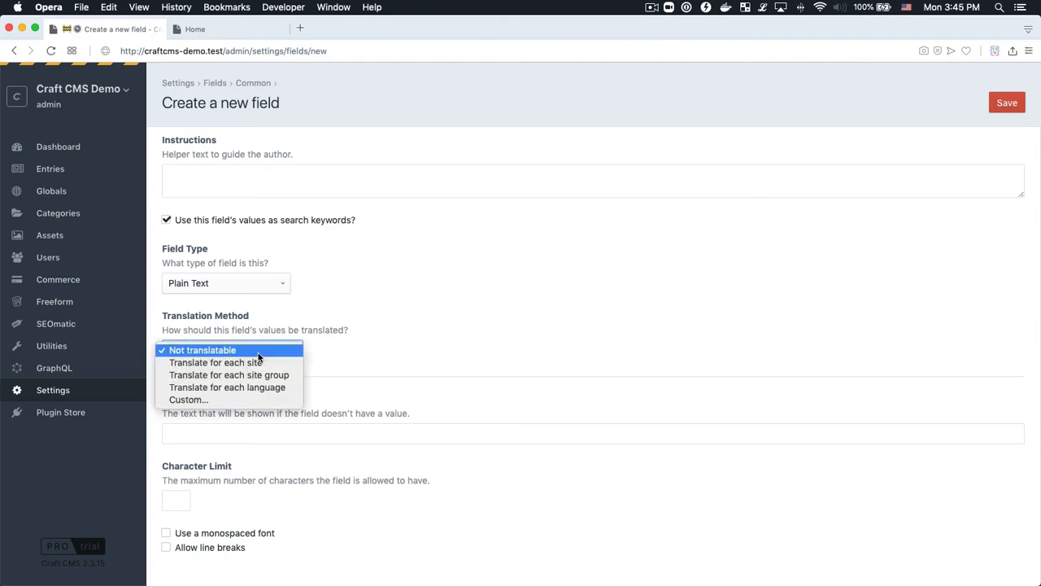
left_click(351, 362)
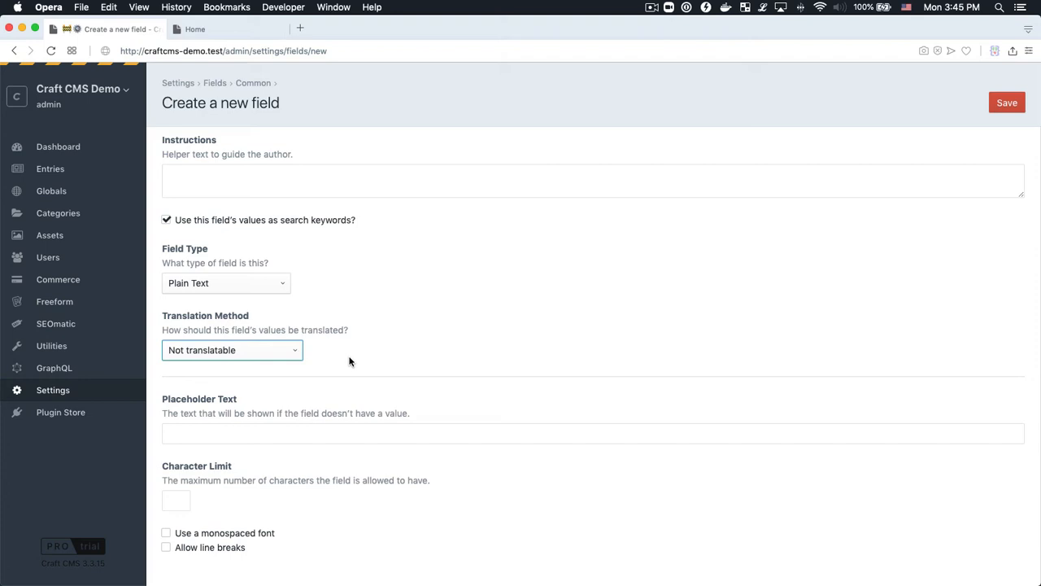
left_click(1008, 104)
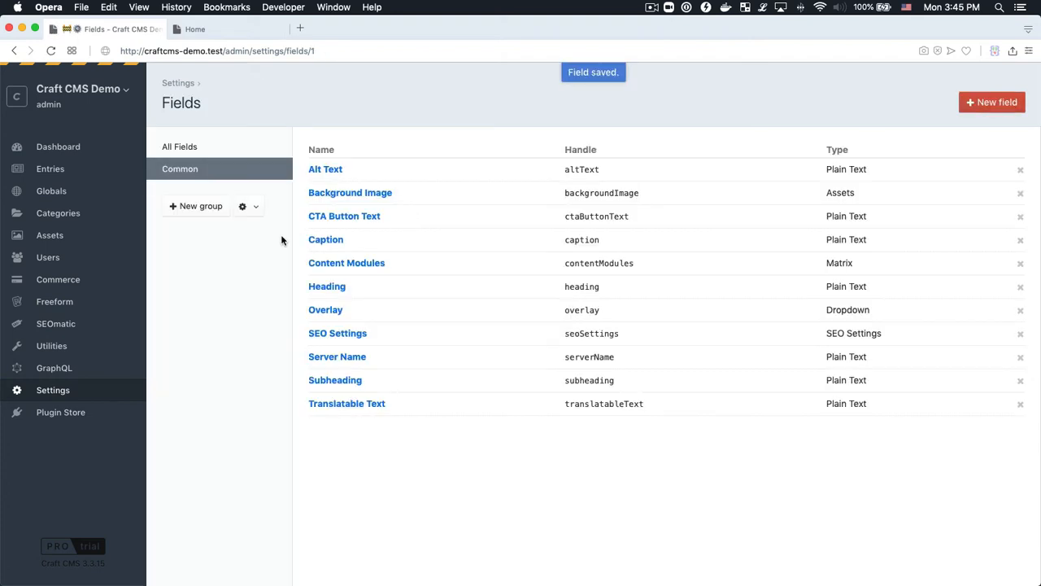
Add the Alt Text field below Caption in the Images volume's Content field layout and save the volume
left_click(112, 391)
left_click(356, 334)
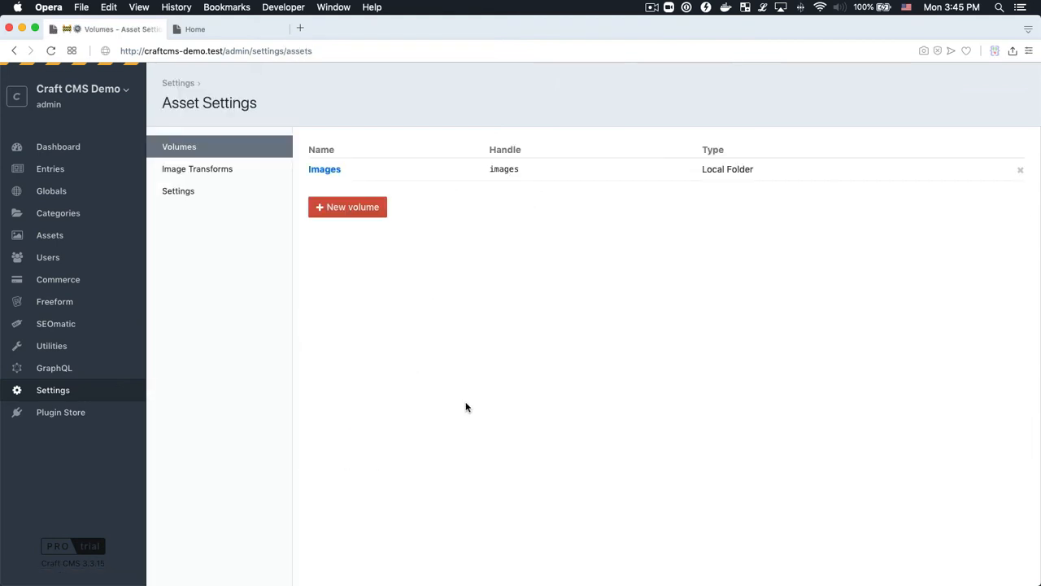
left_click(332, 172)
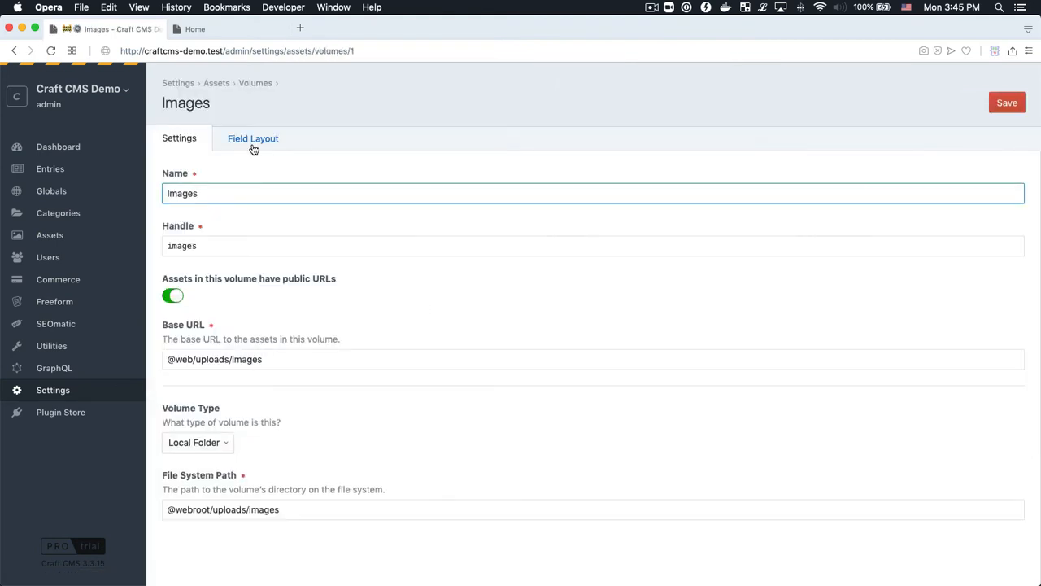
left_click(252, 141)
left_click_drag(259, 342, 257, 284)
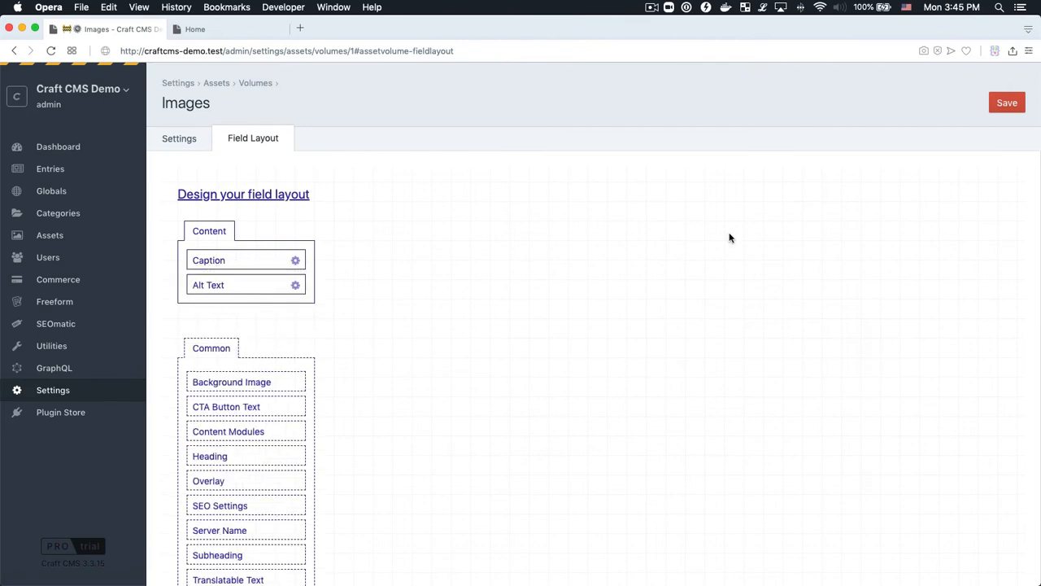
left_click(296, 286)
left_click(389, 140)
left_click(555, 124)
left_click(1007, 102)
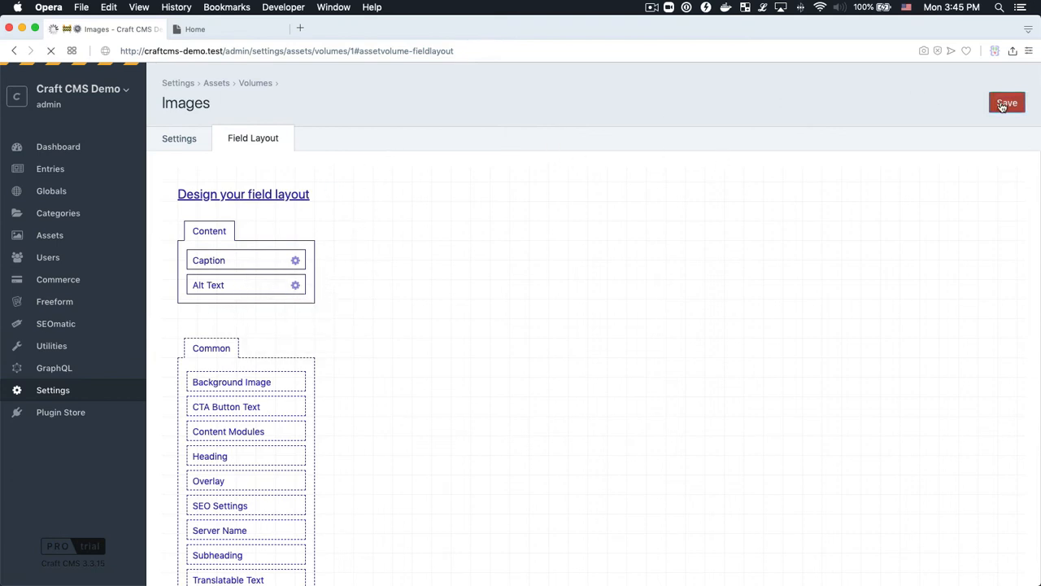
Set the alt text of the Home entry's image asset to "Some text" and save the asset
left_click(69, 170)
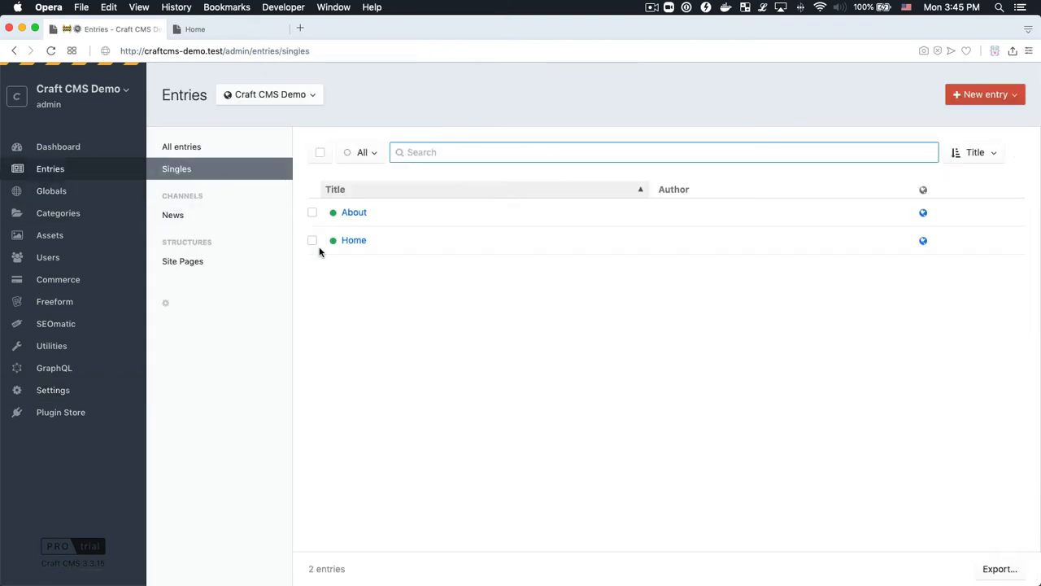
left_click(354, 242)
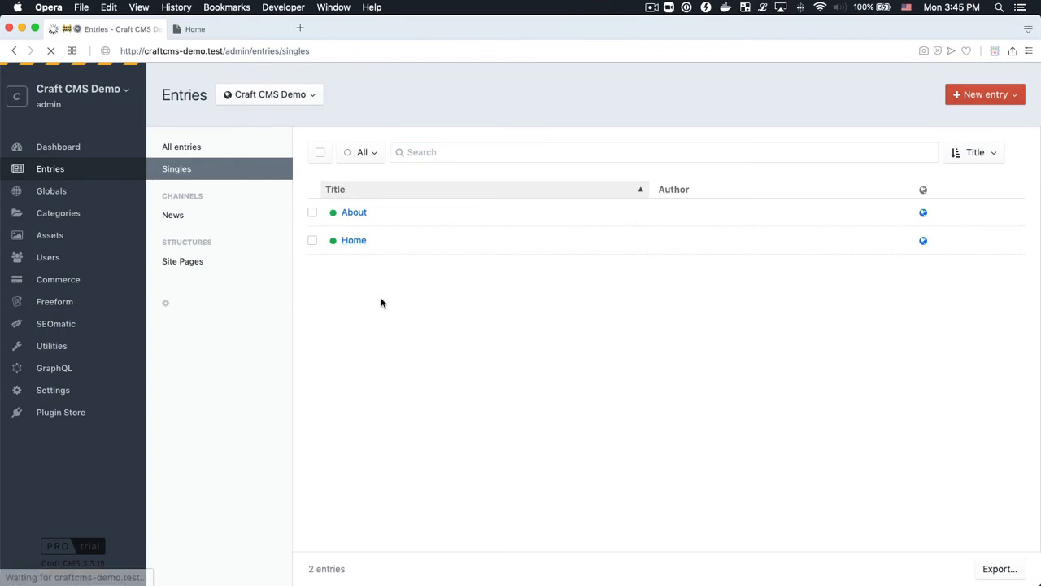
scroll(378, 313, "down", 5)
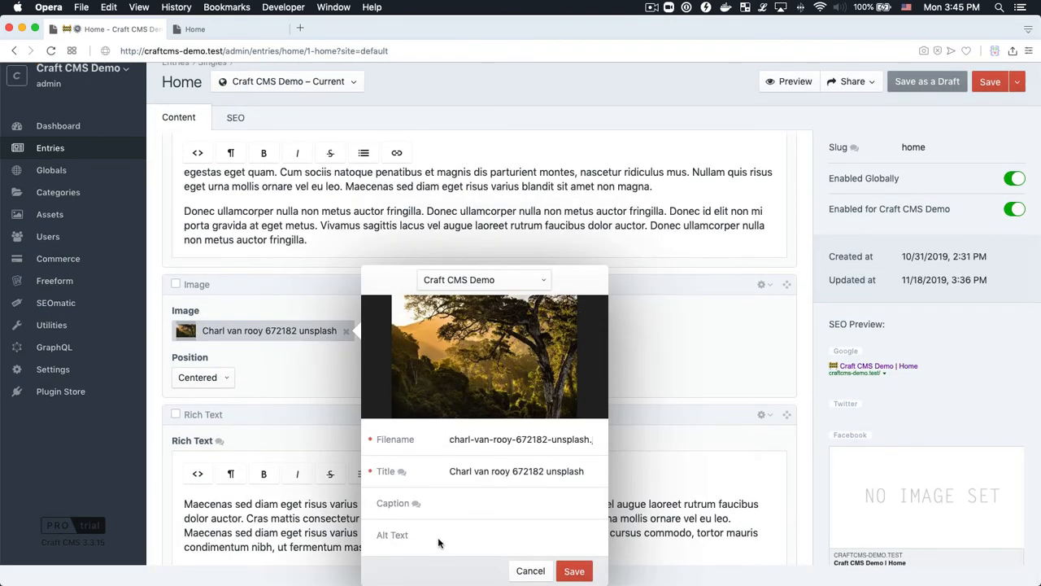
type("Some text")
left_click(573, 571)
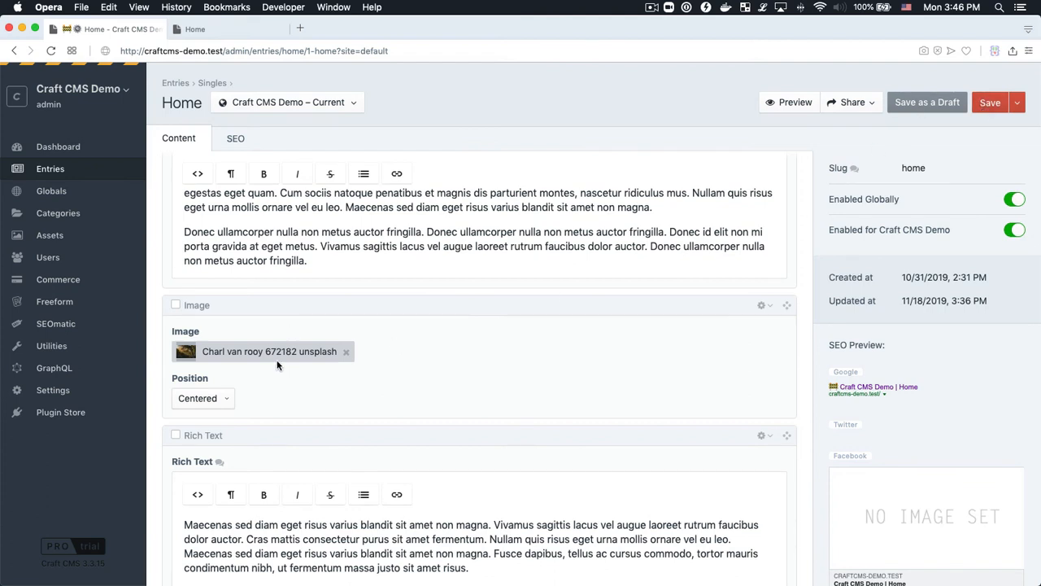
Save the Home entry and reload the public home page to check the image's markup
left_click(982, 109)
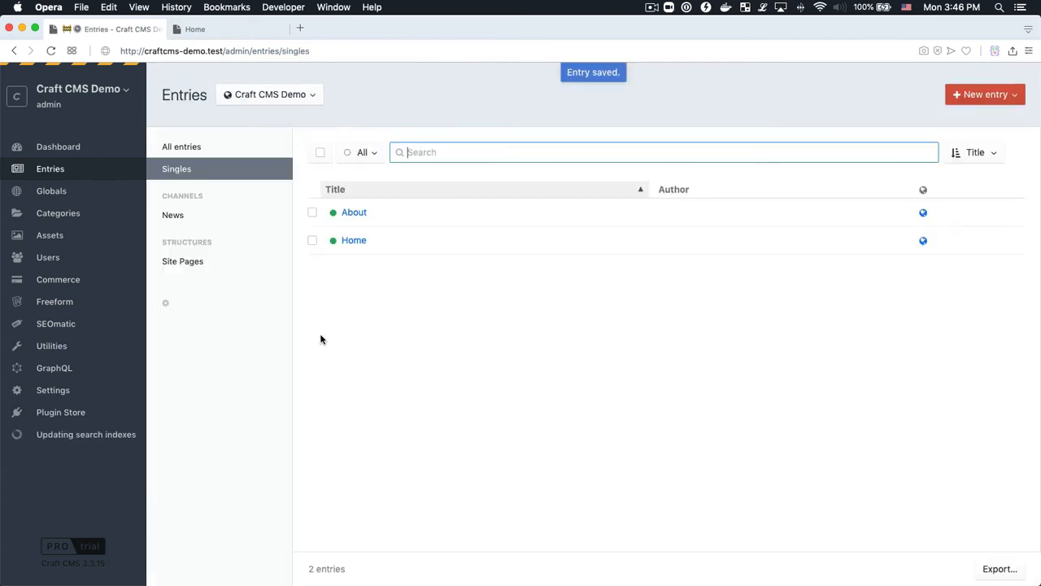
left_click(255, 28)
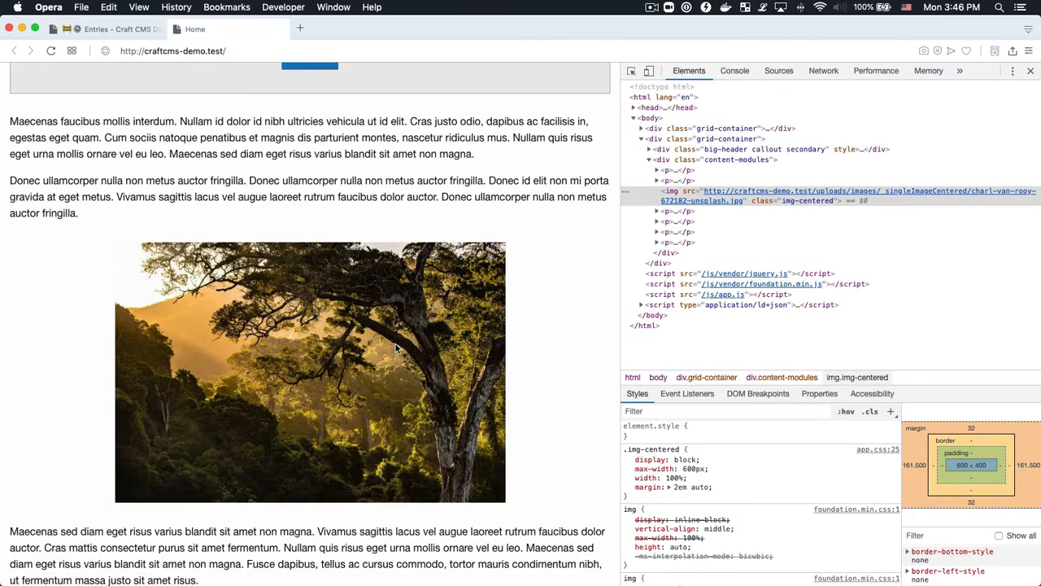
key("super+r")
Switch to Visual Studio Code and open image.twig from the templates/_/matrix/block folder
key("super+Tab")
key("super+Tab")
key("super+Tab")
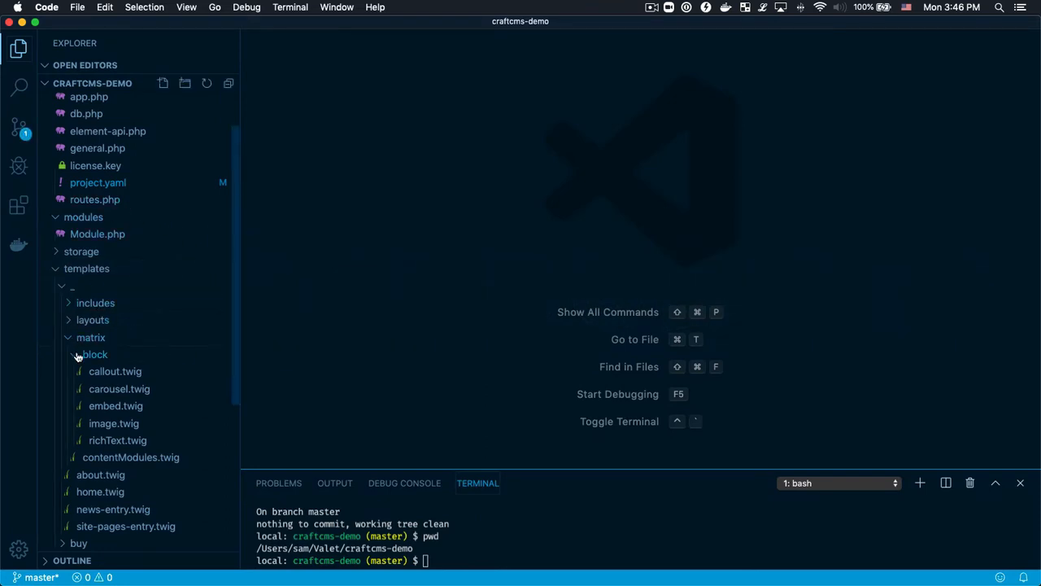
left_click(95, 424)
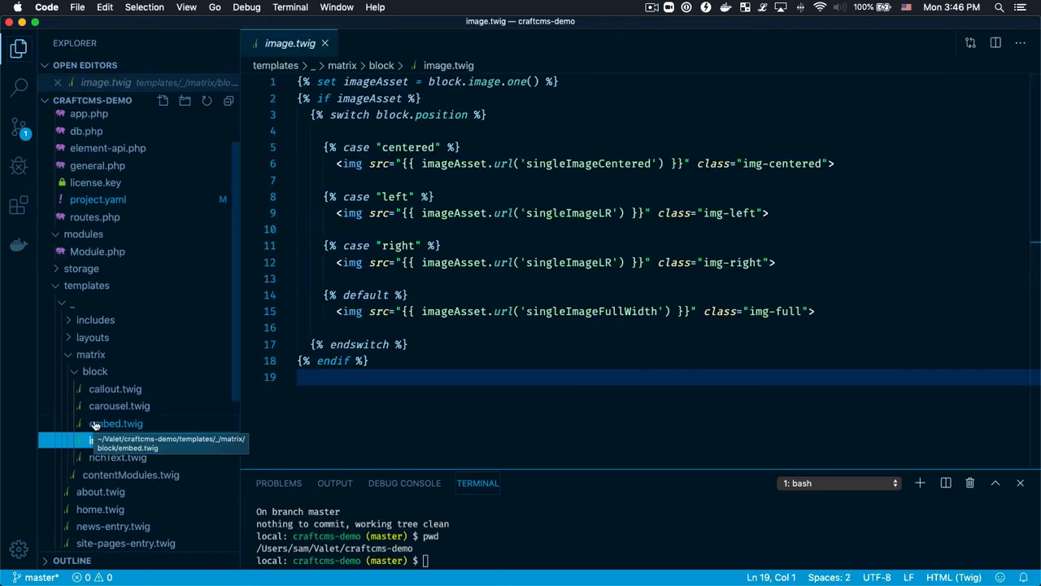
Add an empty alt attribute after the class in the img tag of the "centered" case
left_click(451, 367)
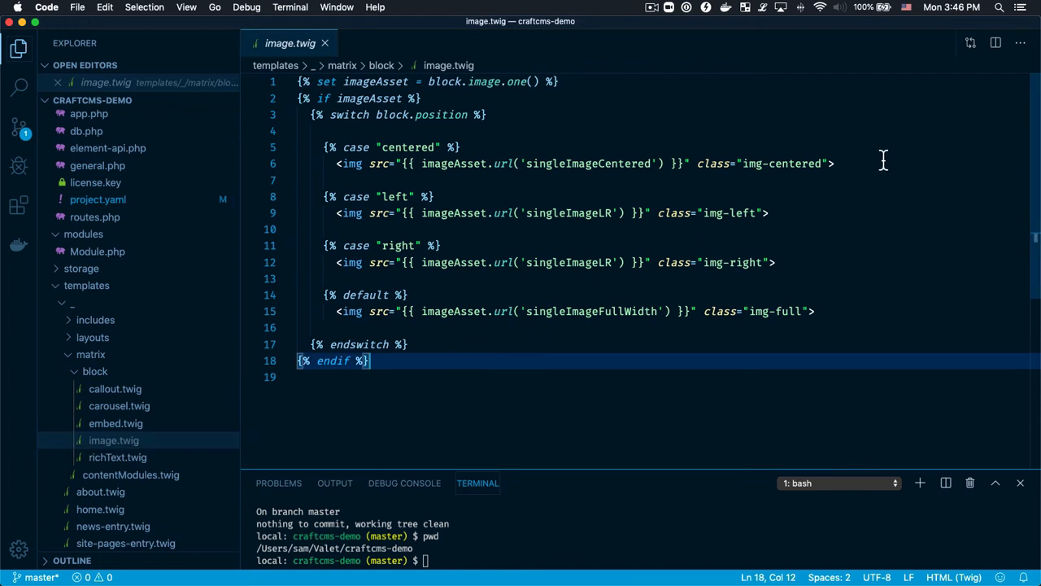
left_click(831, 166)
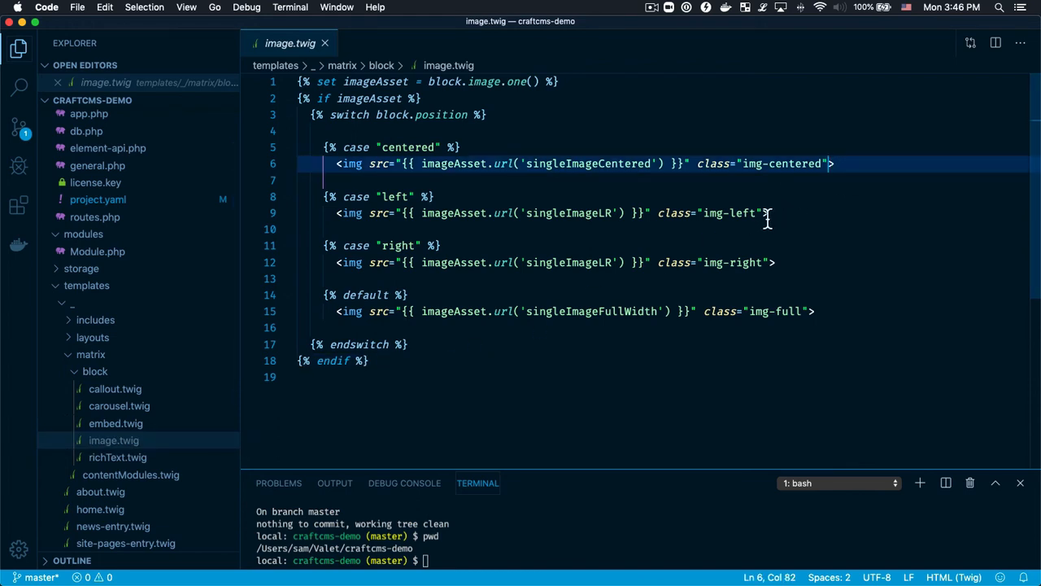
left_click(767, 215)
left_click(831, 163)
type("alt")
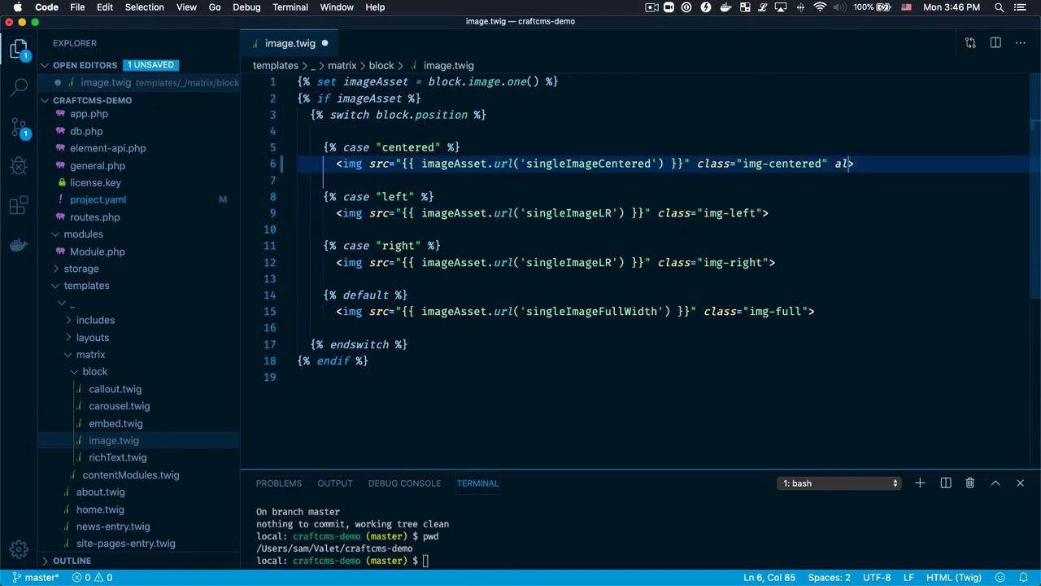
type("=\"\"")
left_click(480, 187)
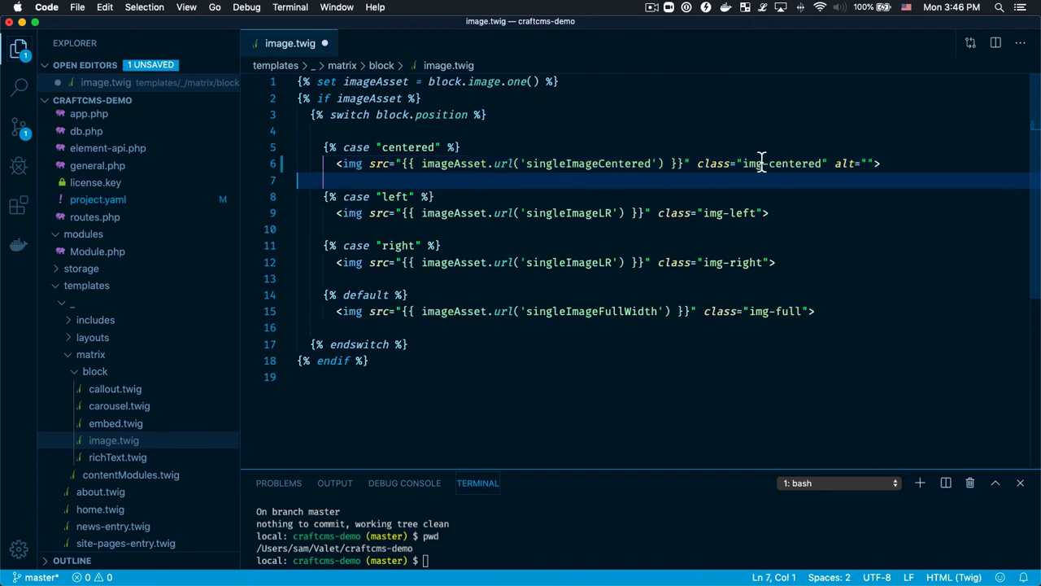
Fill the centered image's alt attribute with {{ imageAsset.altText }}
left_click(868, 163)
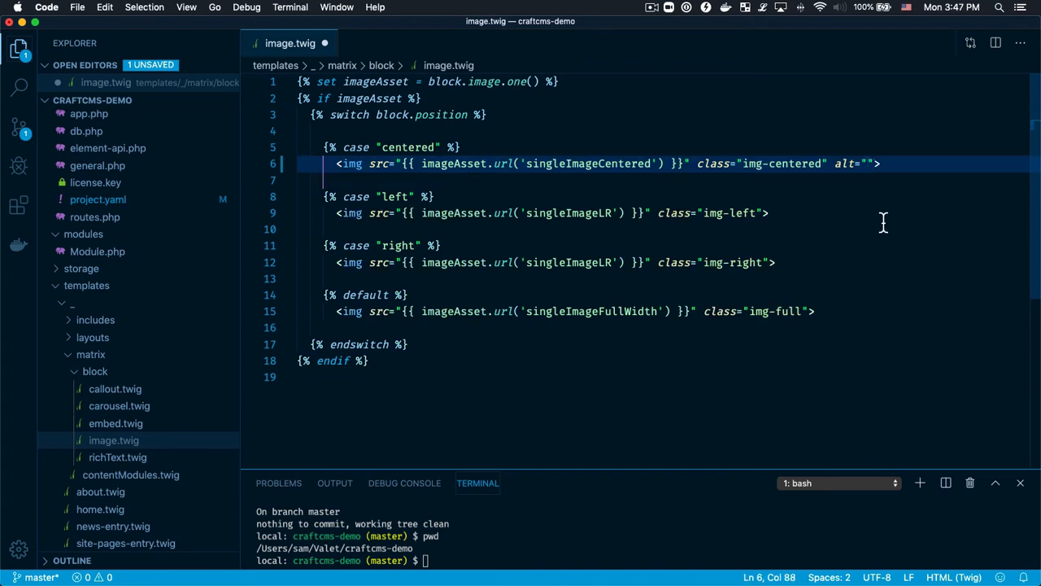
type("{{ asset")
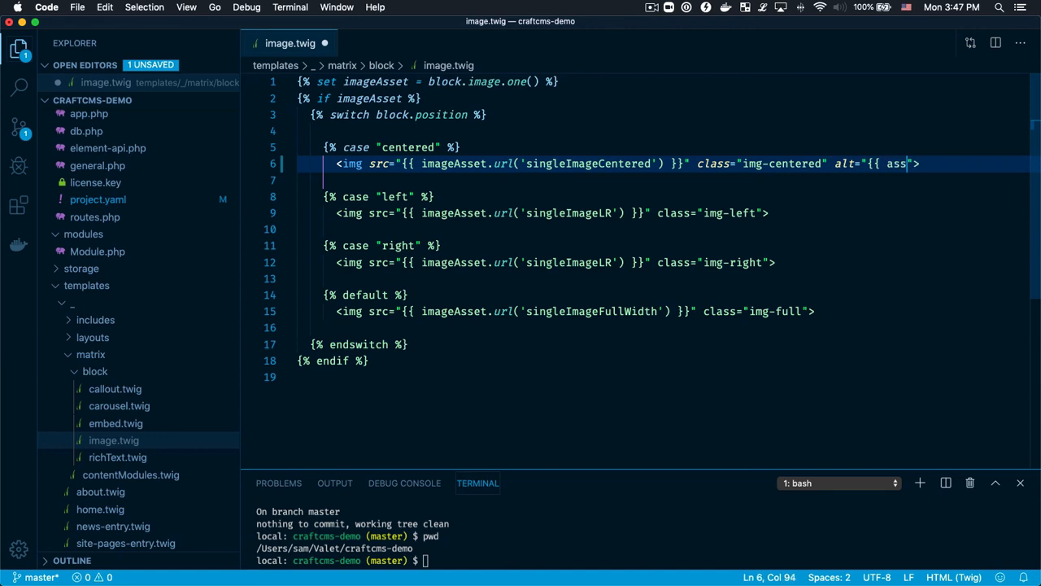
key("BackSpace")
key("BackSpace")
key("BackSpace")
key("BackSpace")
key("BackSpace")
type("imageAsset.")
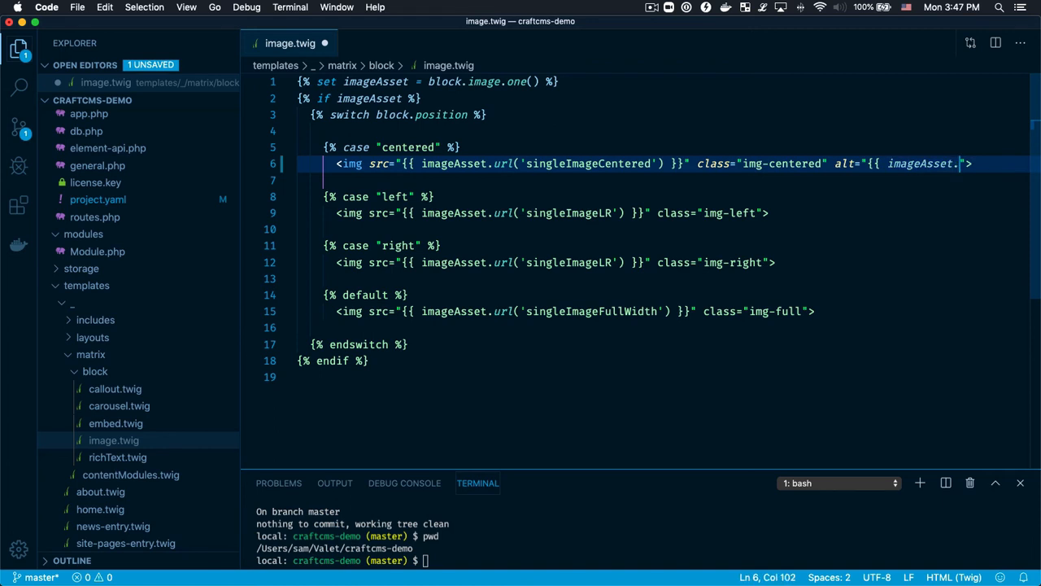
type("altText ")
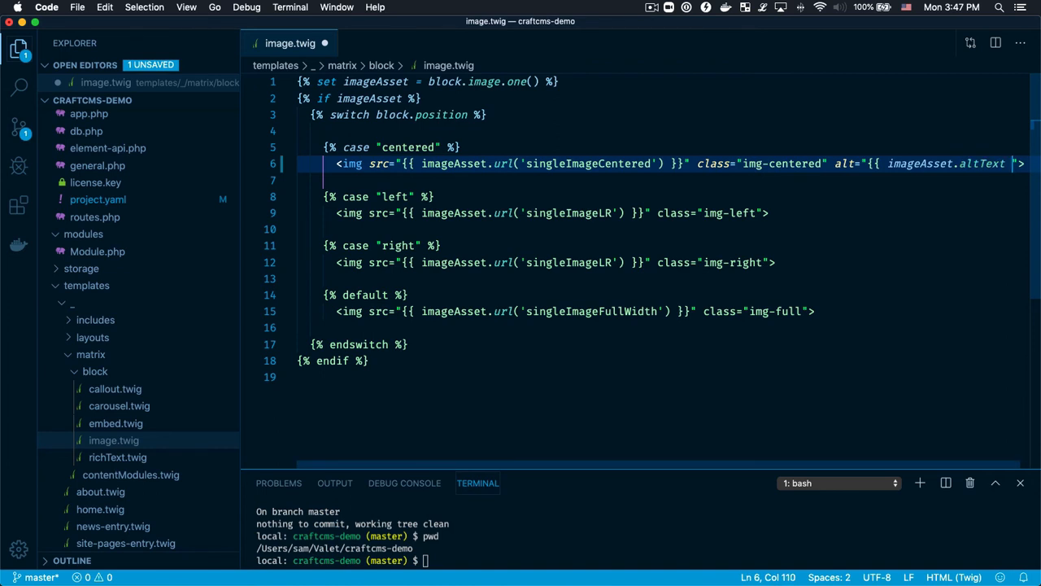
type("}}")
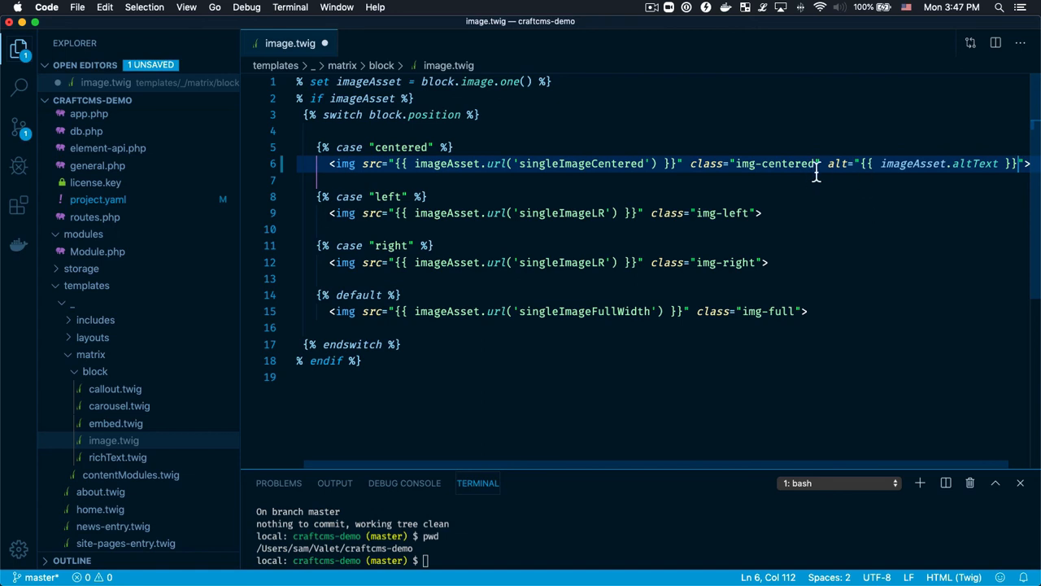
Copy the centered image's alt attribute into the "left" case's img tag, leaving a single space before it
left_click_drag(822, 164, 1015, 173)
key("super+c")
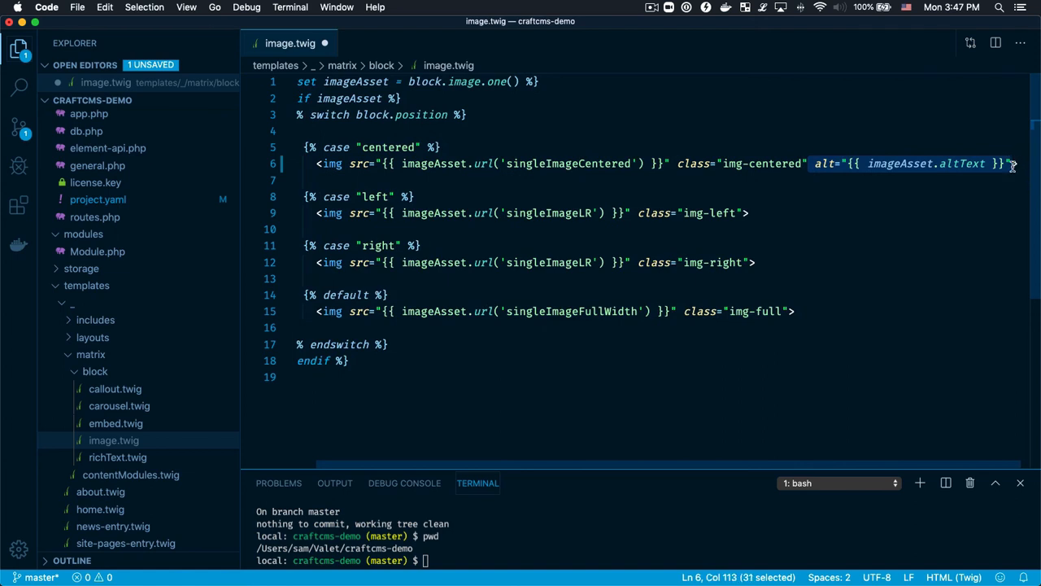
left_click(743, 214)
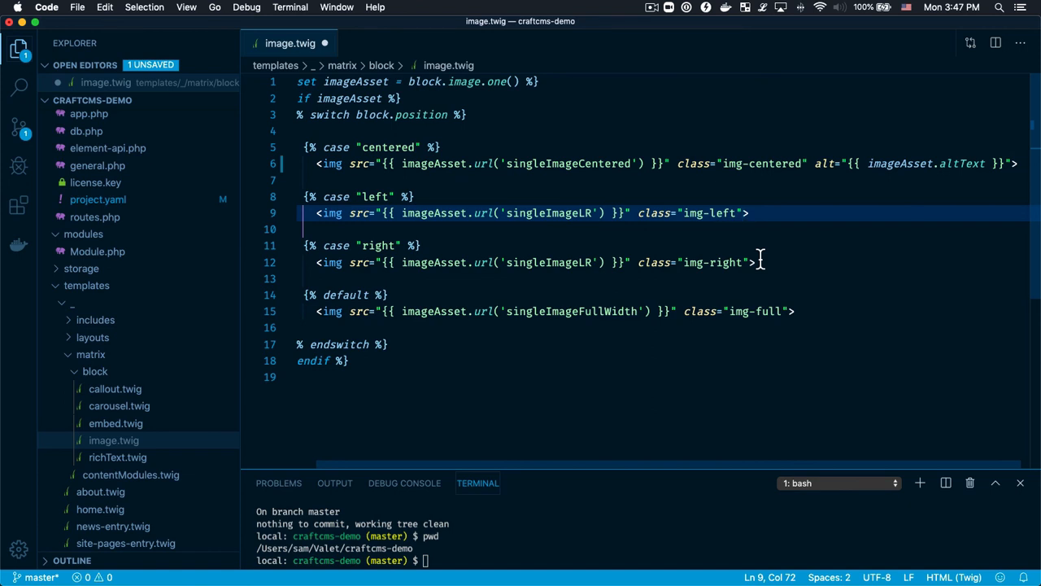
key("super+v")
left_click(756, 216)
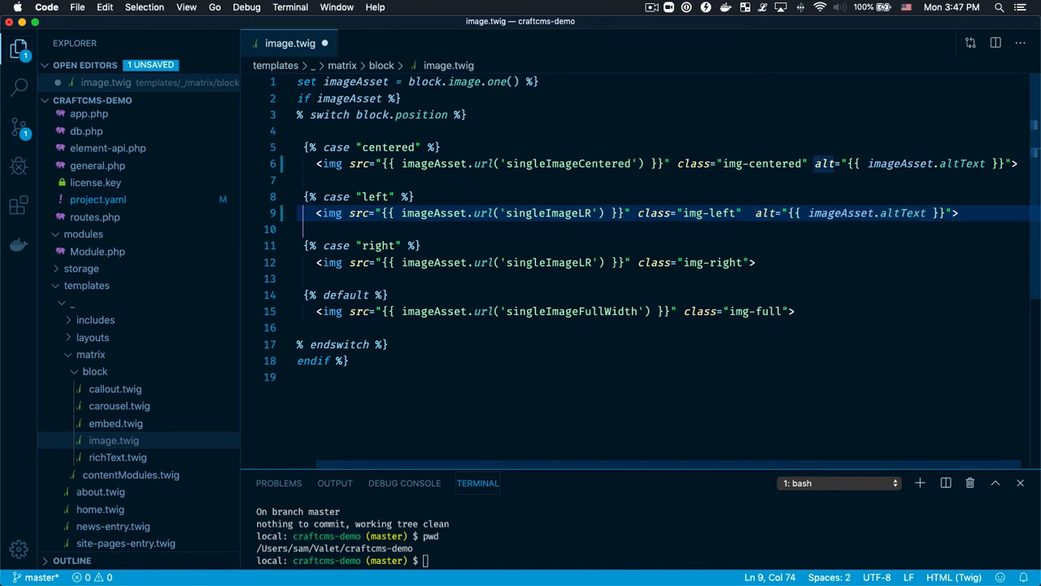
key("BackSpace")
Paste the same alt attribute into the img tags of the "right" and default cases and save image.twig
left_click(747, 263)
key("super+v")
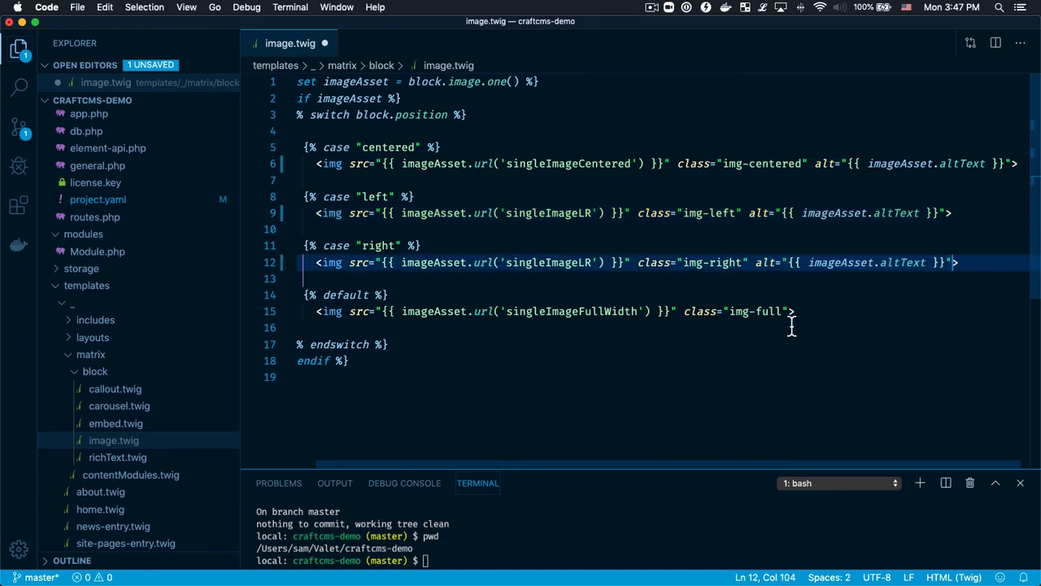
left_click(788, 314)
key("super+v")
left_click(789, 332)
left_click(724, 423)
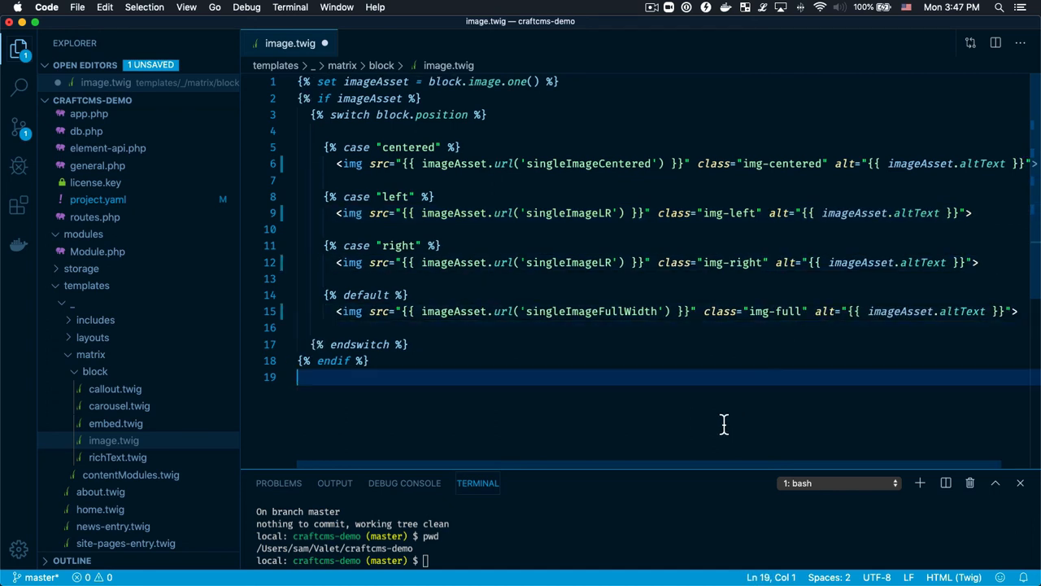
key("super+s")
Switch to Opera and reload the home page to inspect the alt attribute on its image
key("super+Tab")
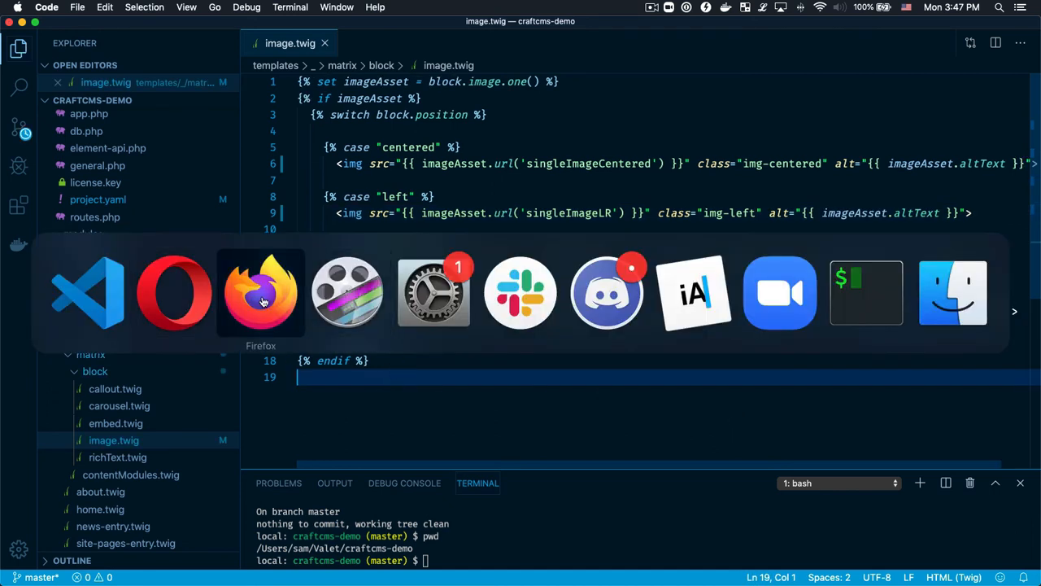
key("super+Tab")
key("Tab")
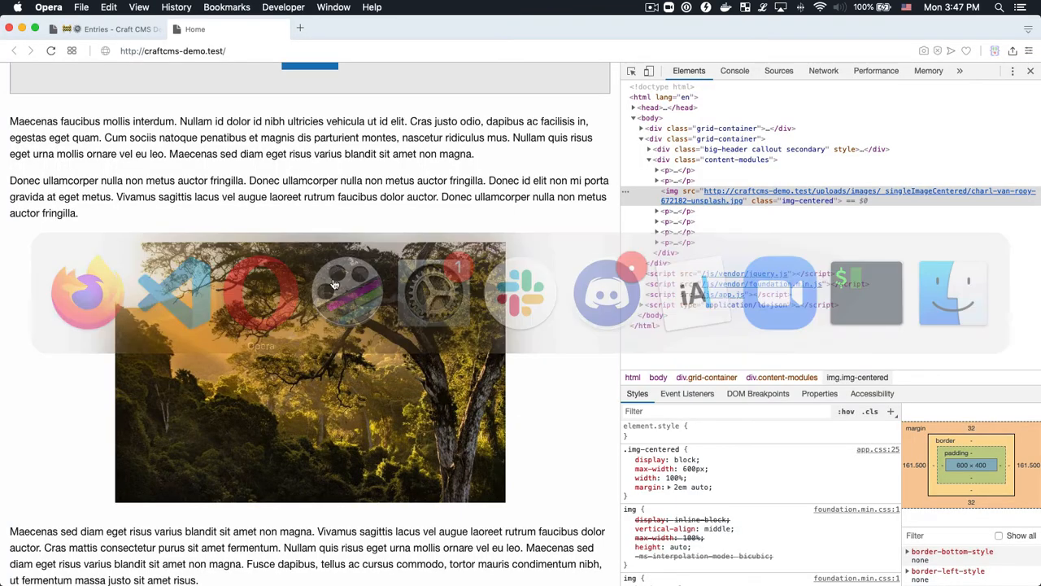
key("super+r")
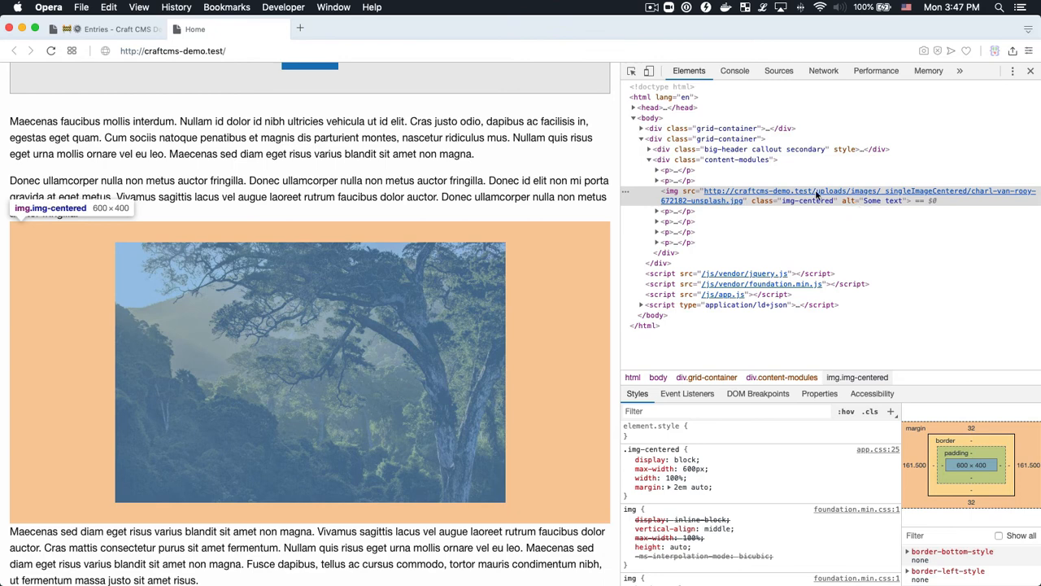
Reopen the Home entry in the control panel and view its image asset's Alt Text field, closing the editor without changes
left_click(96, 30)
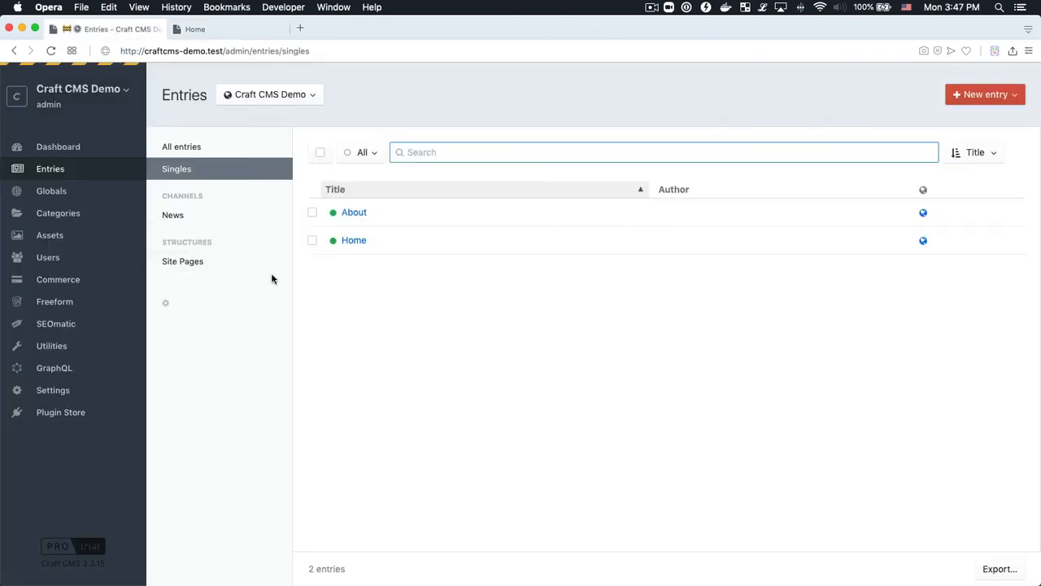
left_click(353, 240)
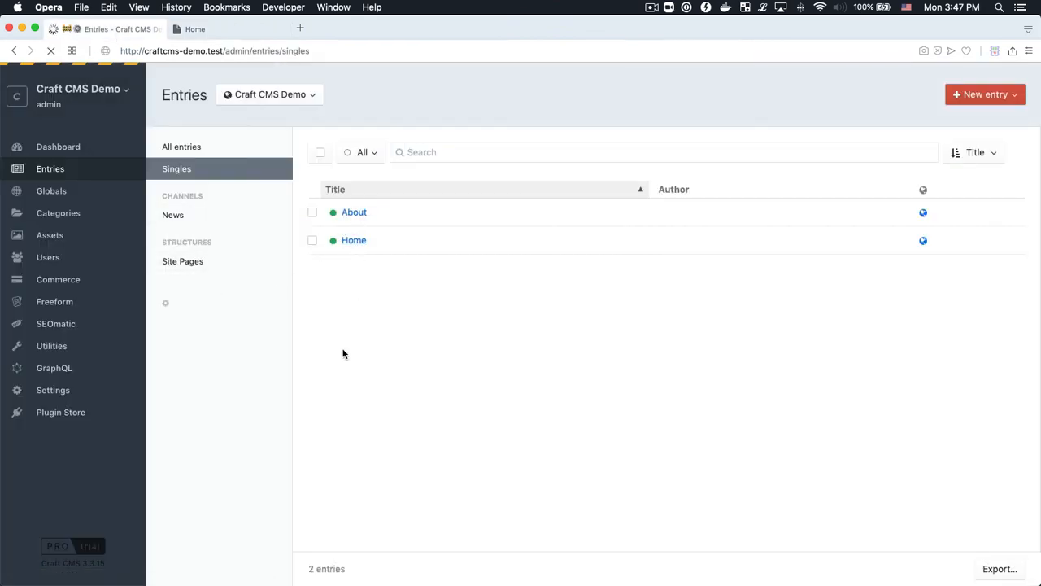
scroll(333, 362, "down", 5)
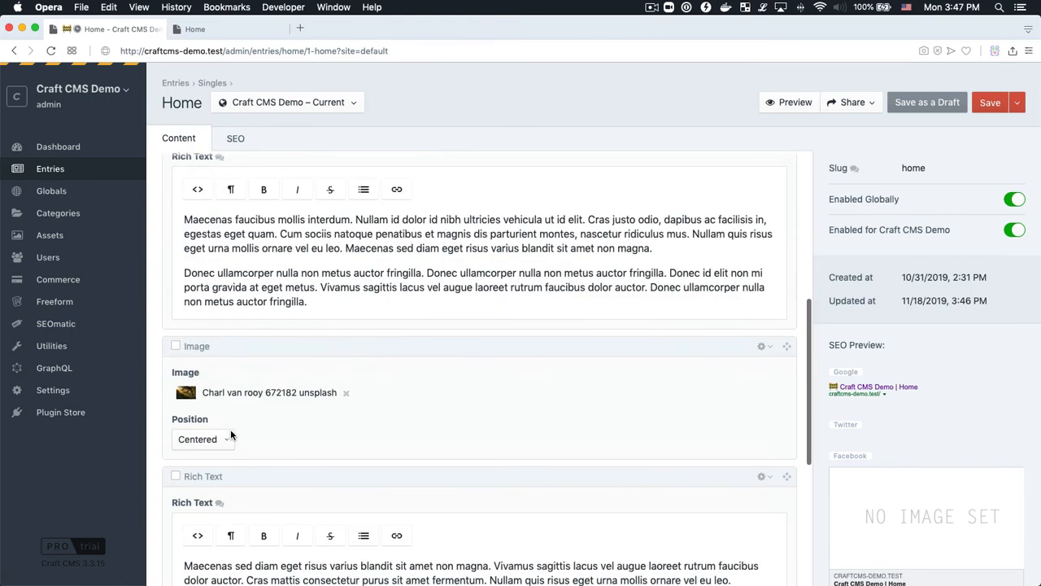
left_click(276, 390)
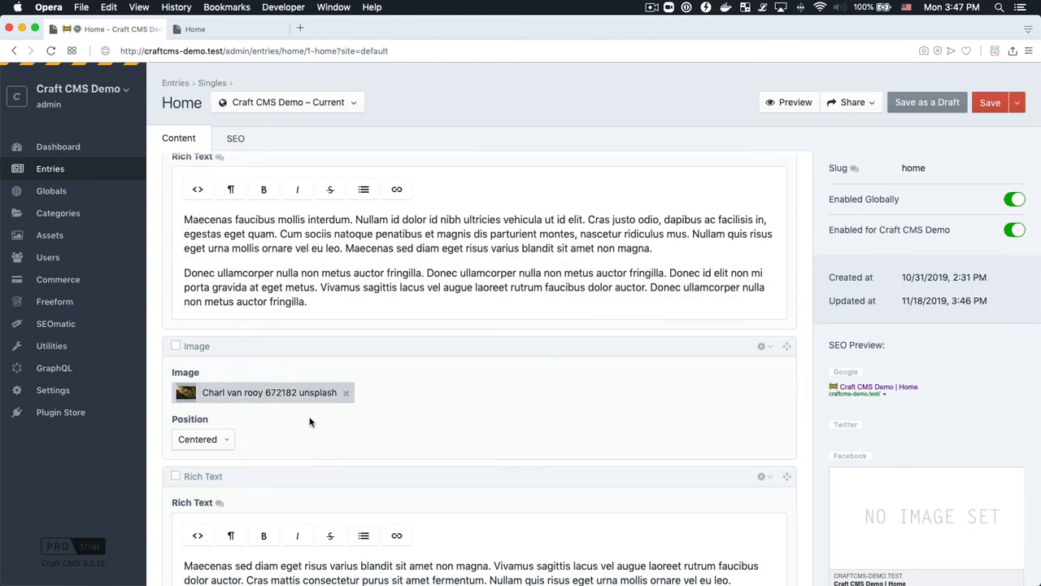
double_click(287, 394)
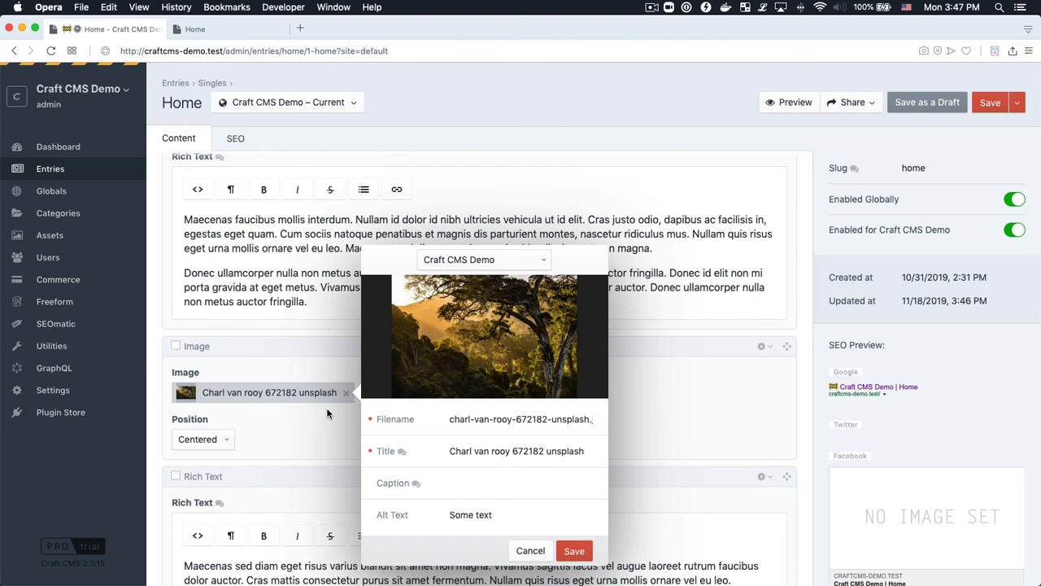
left_click(288, 344)
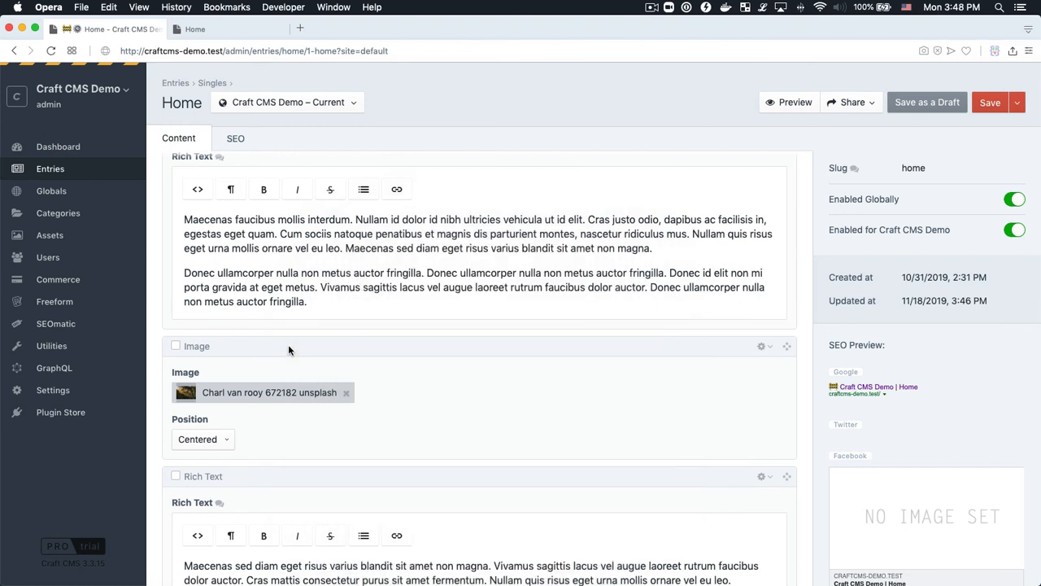
In the Images assets, view the Alt Text fields of the 672182 unsplash and 2640 unsplash images, cancelling each editor without changes
left_click(85, 236)
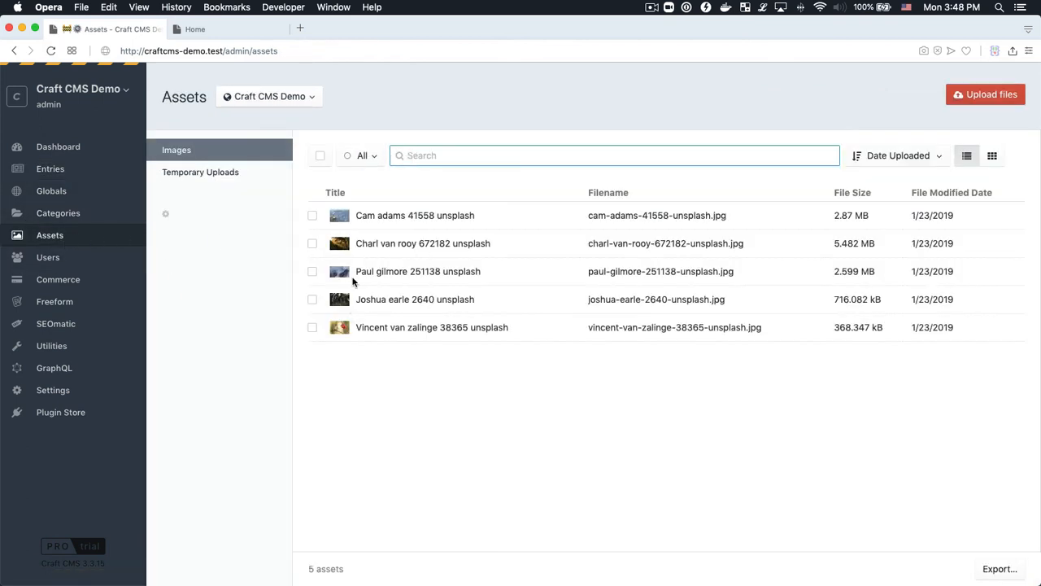
left_click(386, 244)
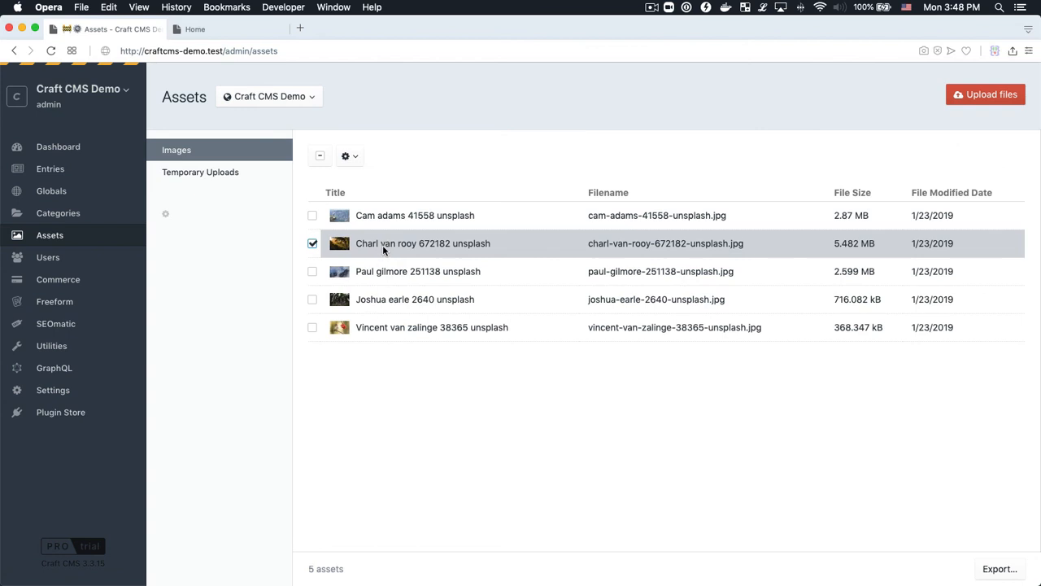
double_click(383, 245)
left_click(642, 353)
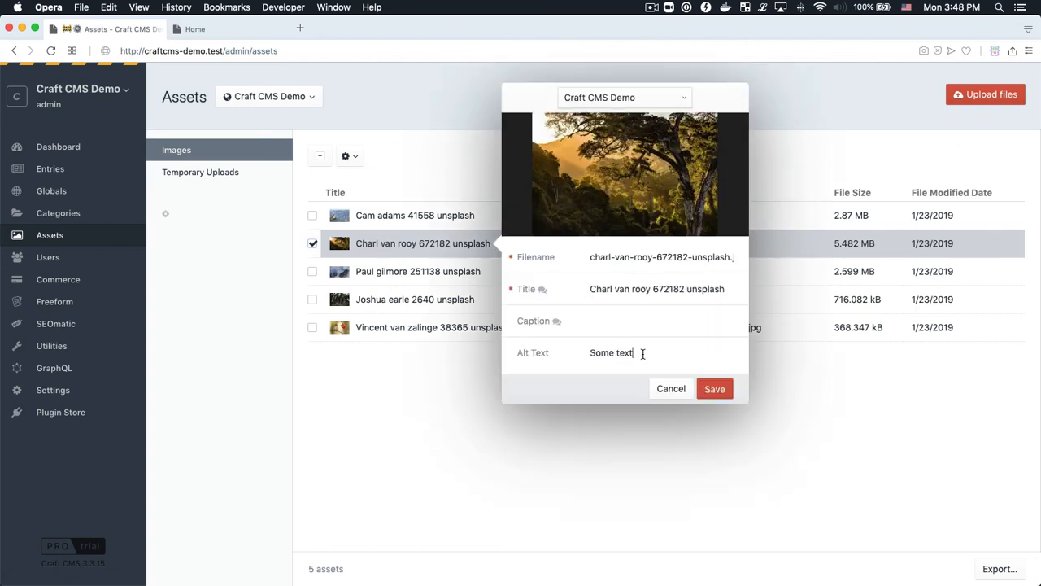
left_click_drag(642, 353, 525, 356)
left_click(653, 393)
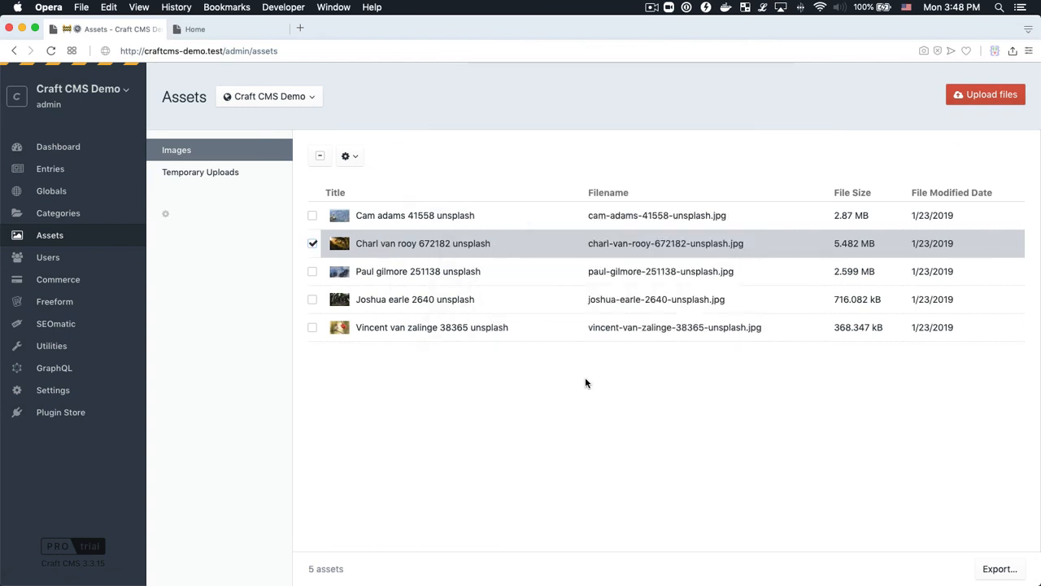
double_click(431, 301)
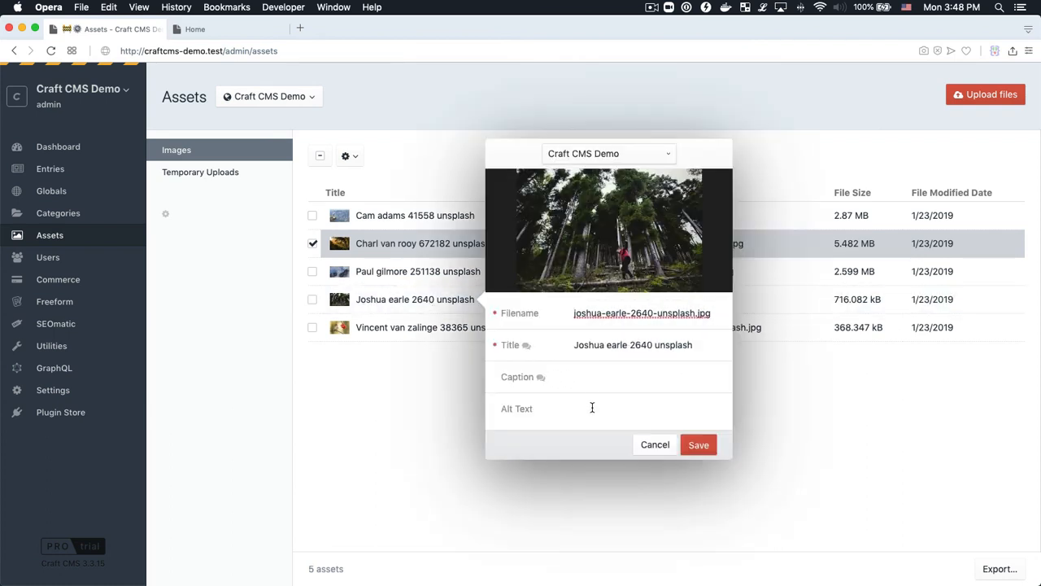
left_click(644, 444)
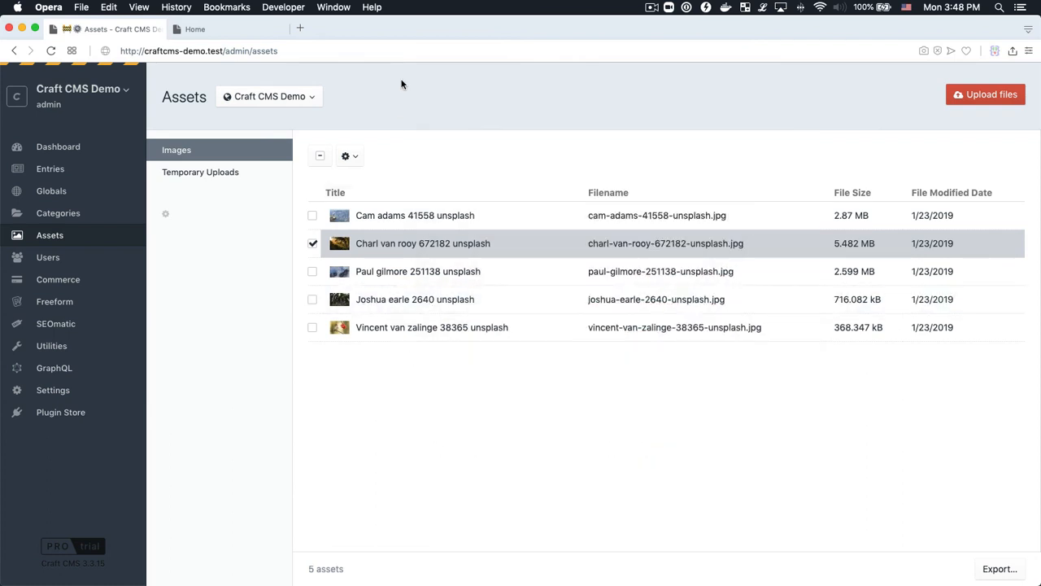